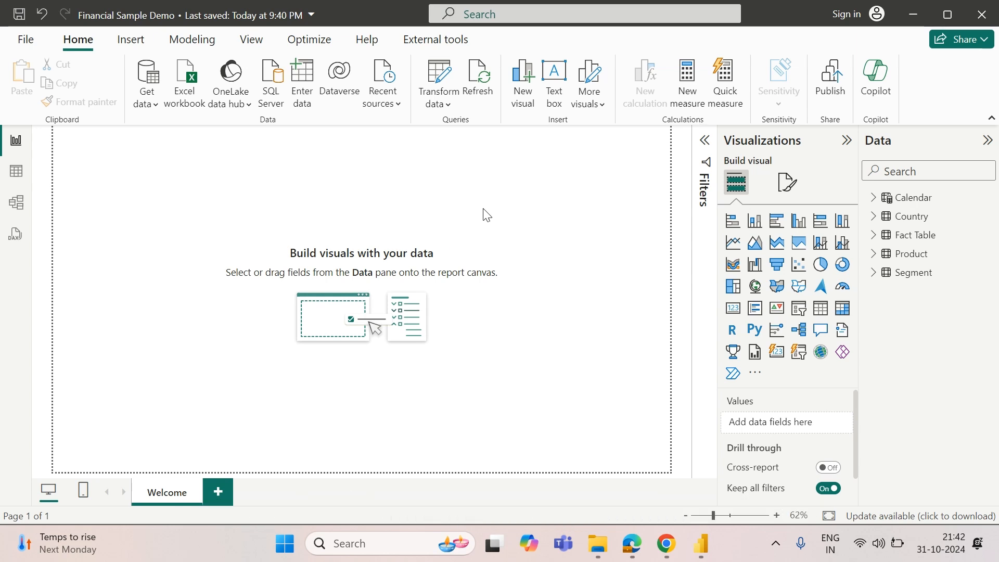
Examine the data model's fact table and its relationships to the Country, Segment, Product and Calendar tables, and return to the report.
click(7, 202)
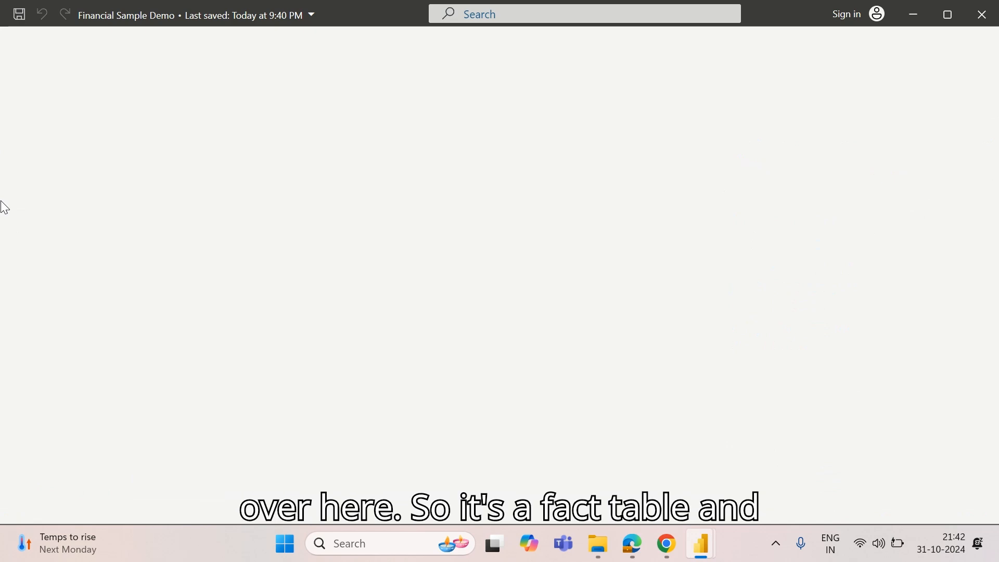
scroll(524, 281, right, 2)
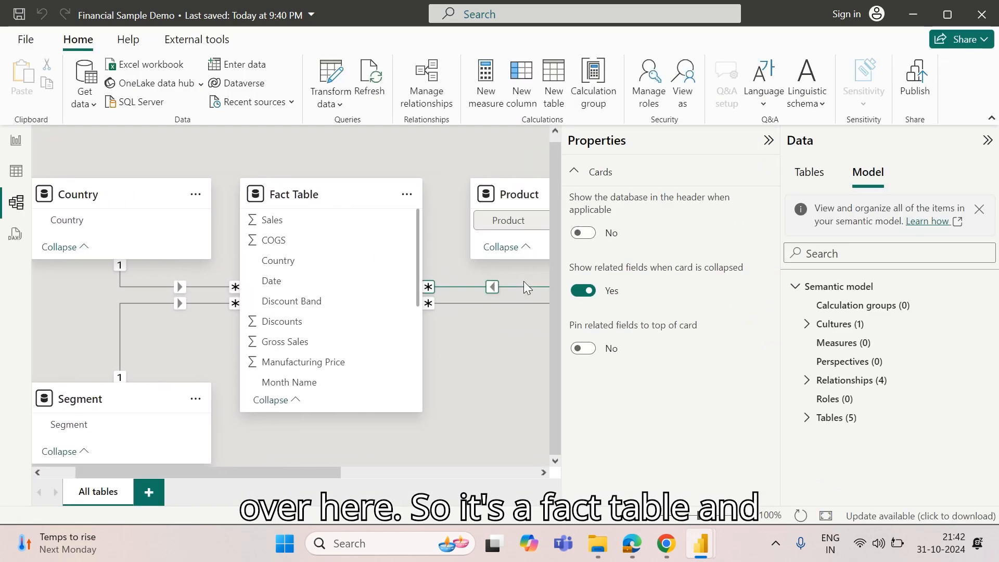
scroll(524, 281, left, 1)
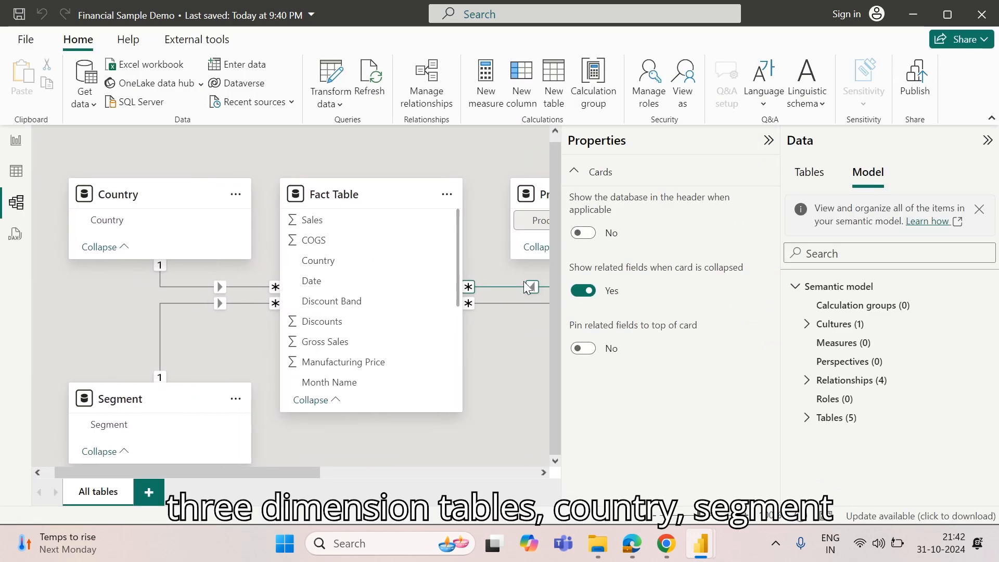
scroll(524, 281, right, 5)
scroll(525, 285, right, 4)
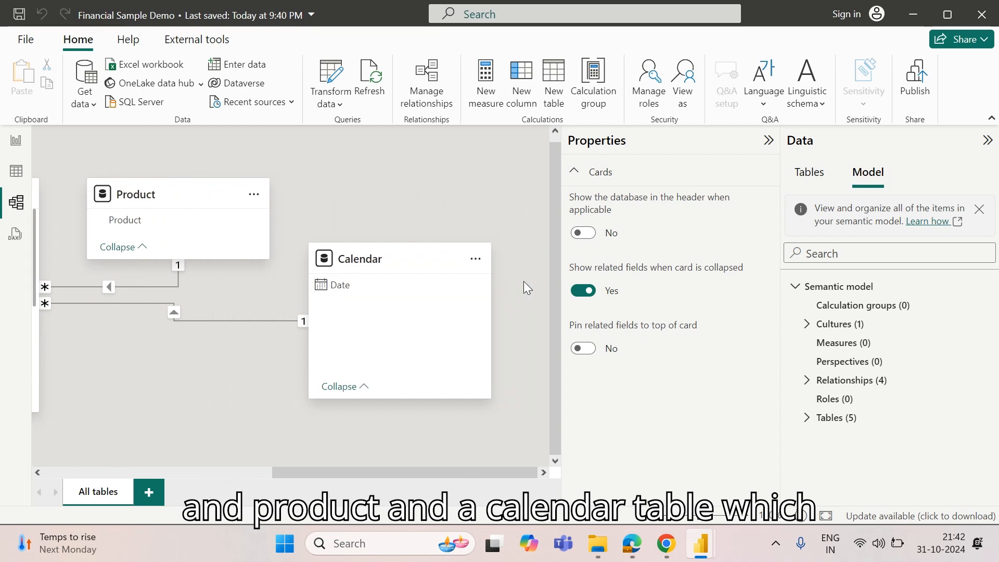
scroll(524, 286, left, 6)
scroll(524, 285, left, 4)
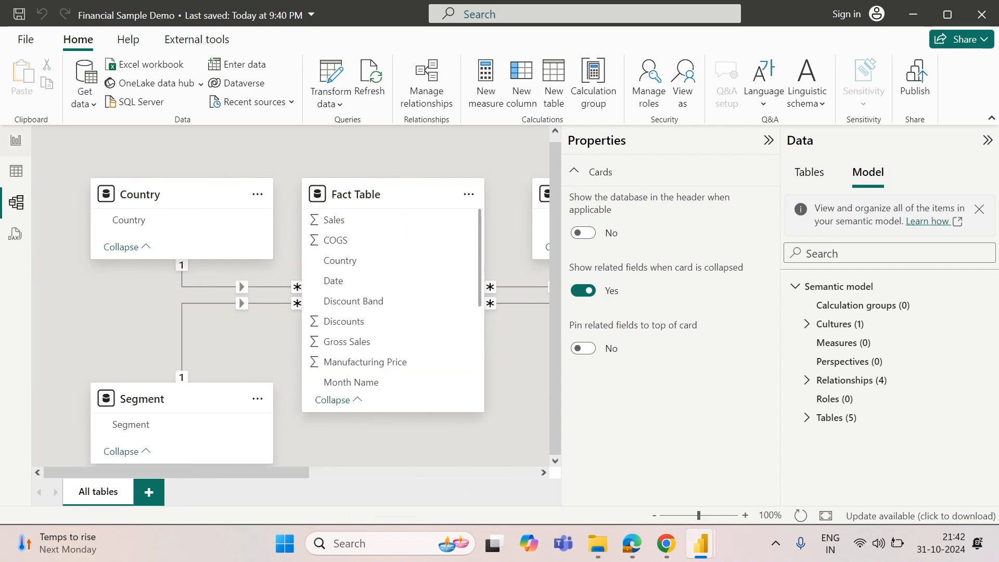
click(16, 140)
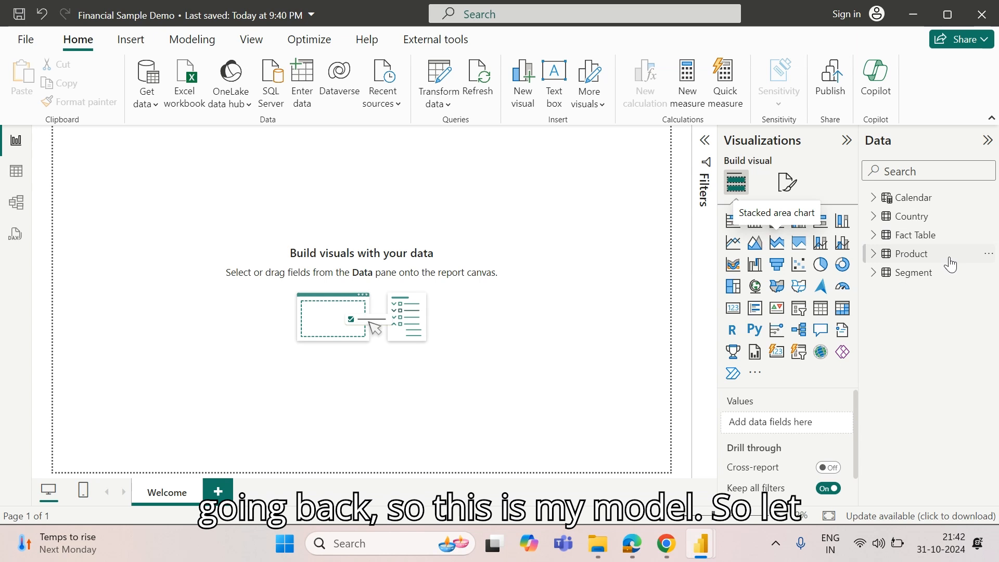
Build a table visual with Product from the Product table and Sales from the Fact Table, and shift it up and left on the canvas.
click(874, 273)
click(873, 253)
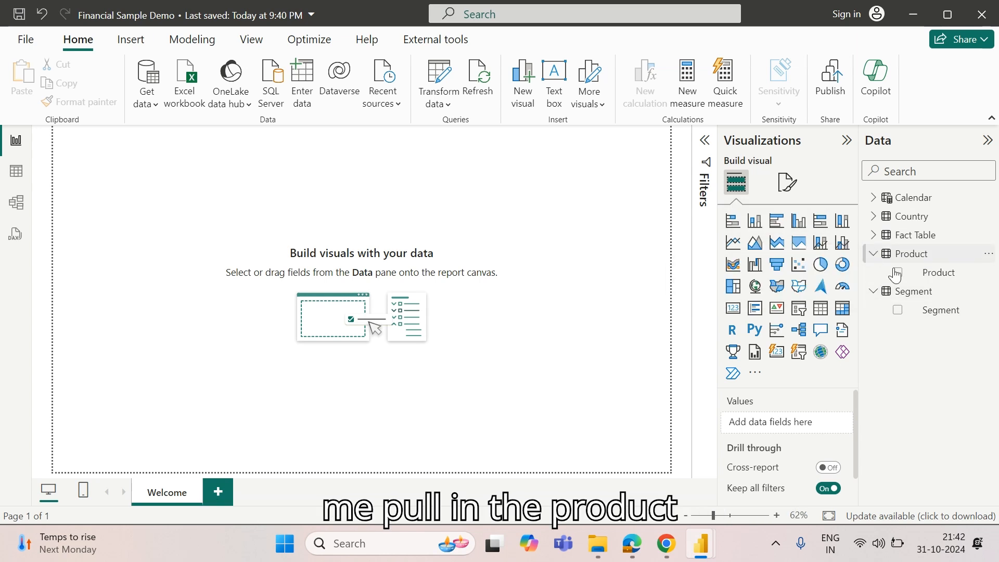
drag(137, 197, 345, 325)
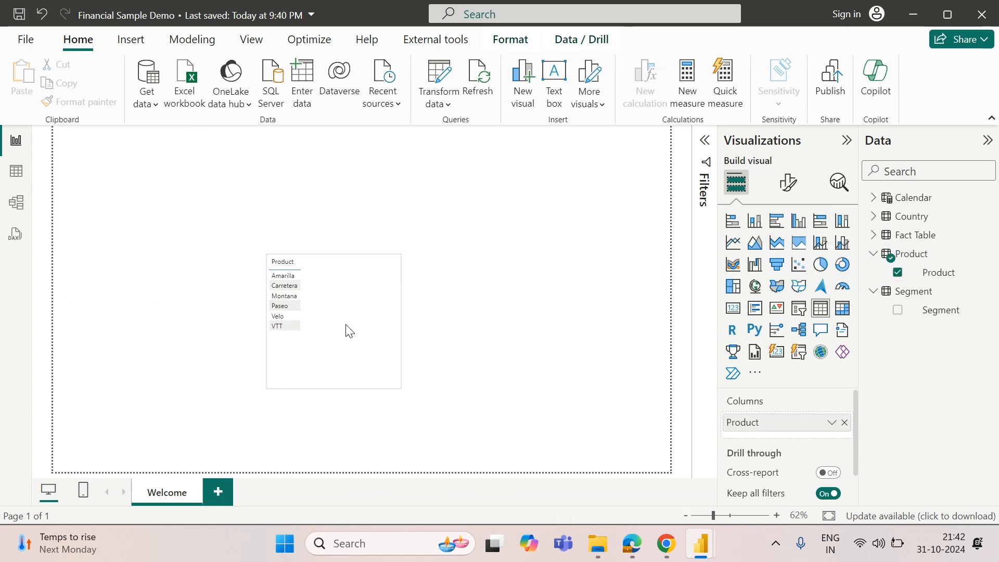
click(878, 238)
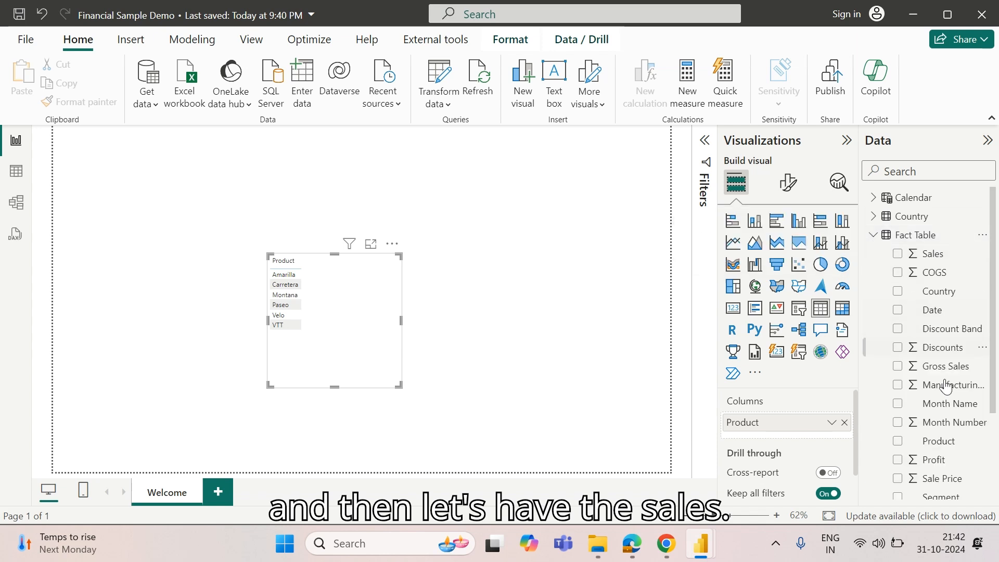
click(905, 254)
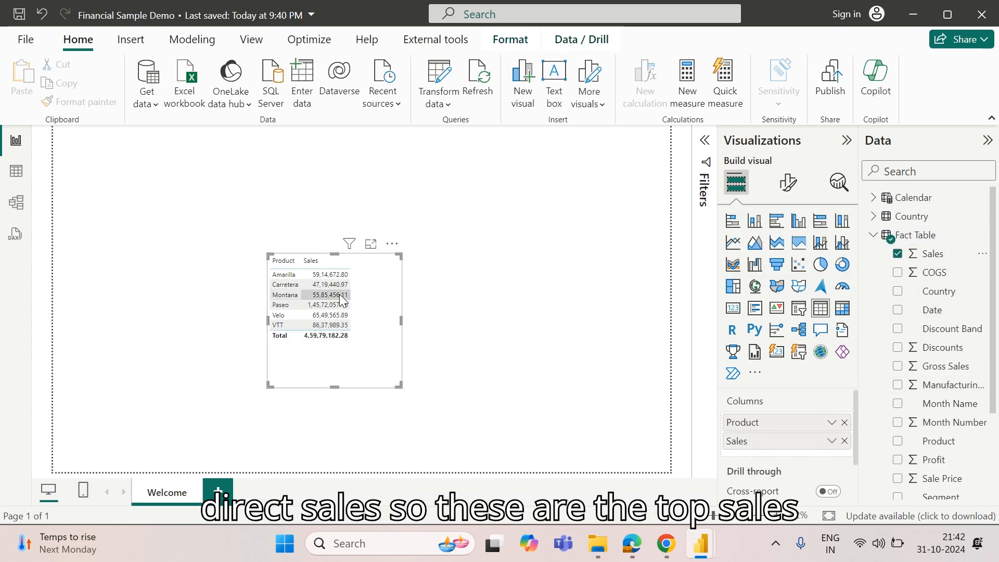
drag(398, 384, 323, 324)
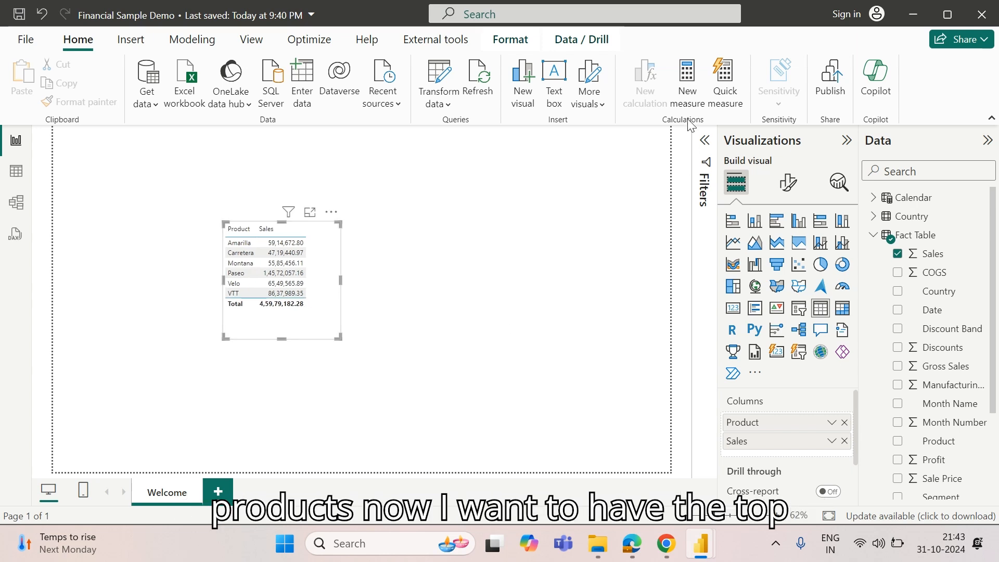
Filter the table visual's Product field by Top N to the top 2 by Sales, and move the visual near the page's left edge.
click(705, 140)
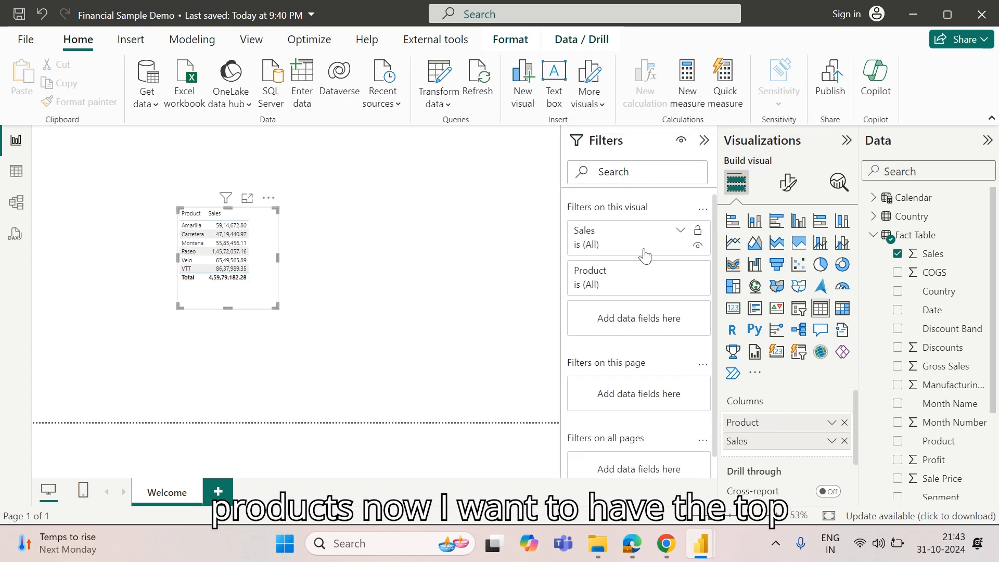
click(654, 276)
click(638, 327)
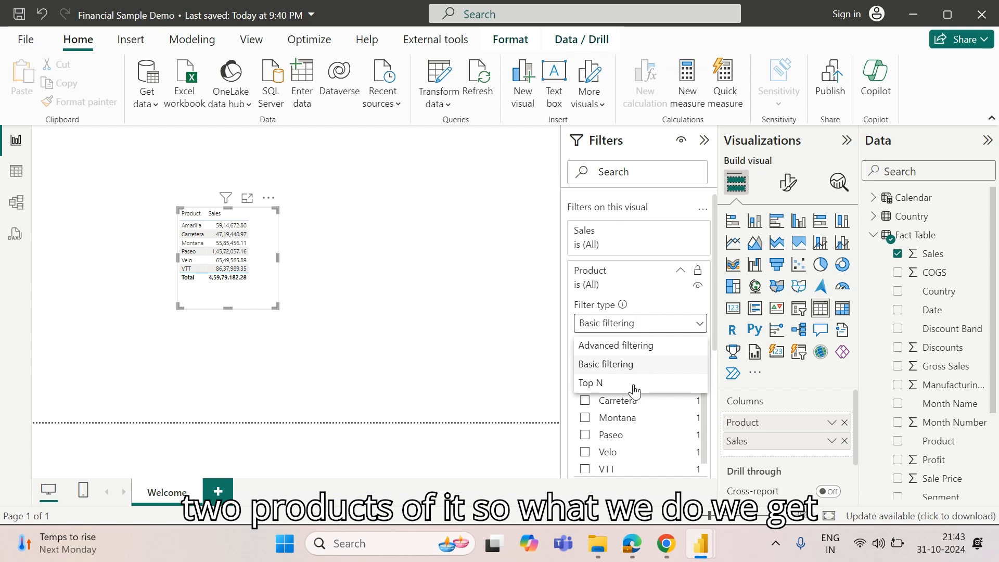
click(635, 384)
click(675, 366)
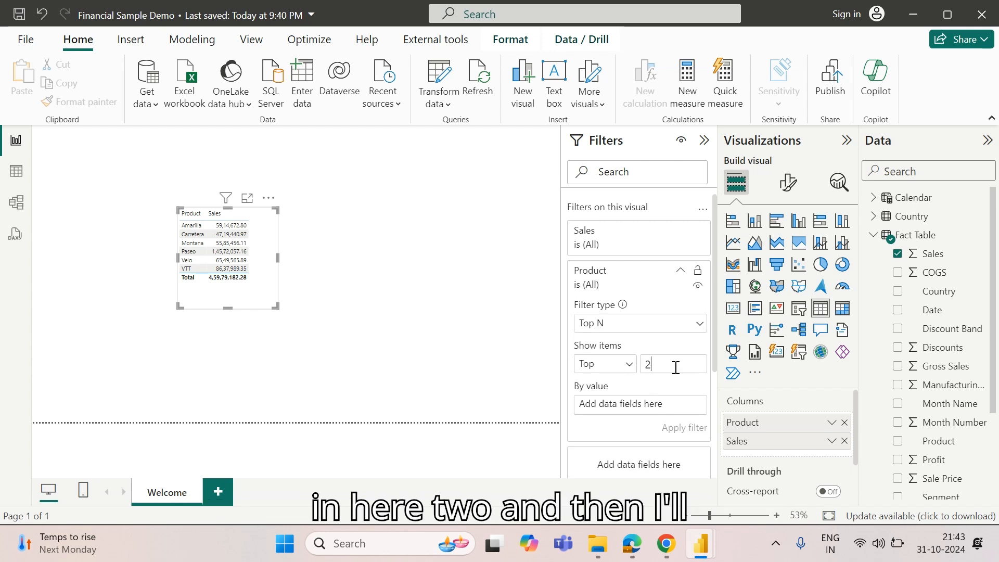
text(2)
drag(931, 255, 639, 409)
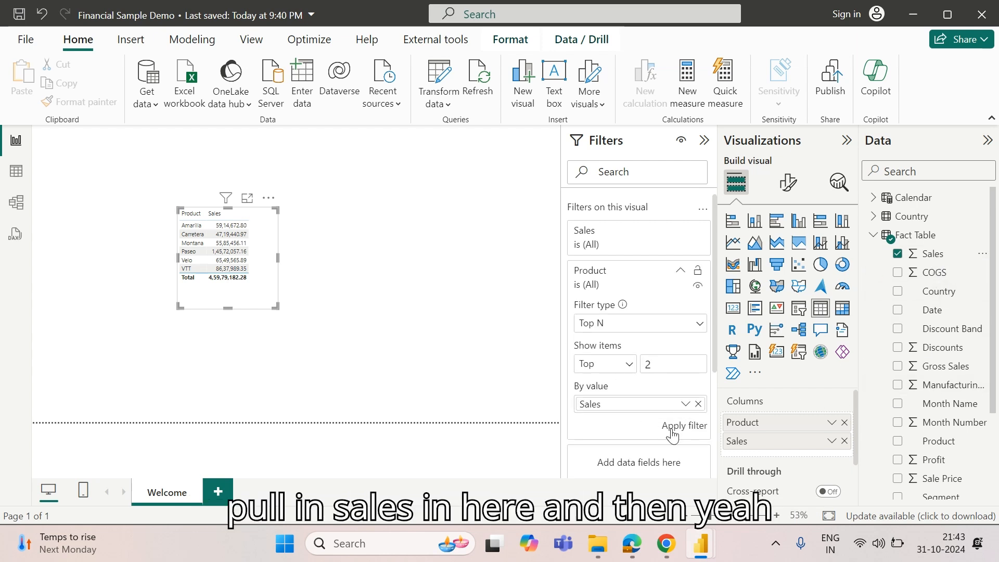
click(679, 427)
drag(250, 277, 151, 297)
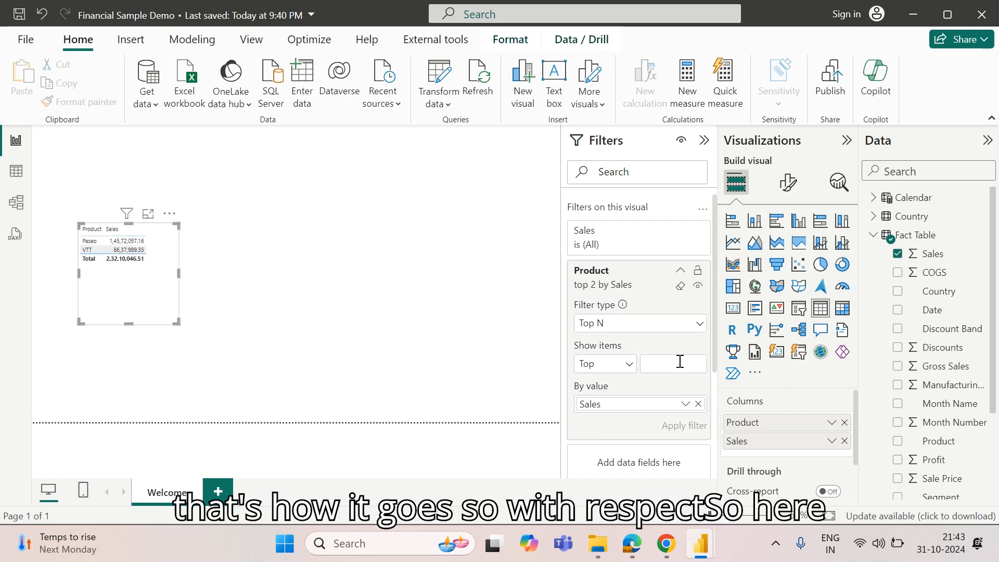
Set the Top N filter on Product to show the top 3 items and collapse the filter settings.
text(3)
key(Return)
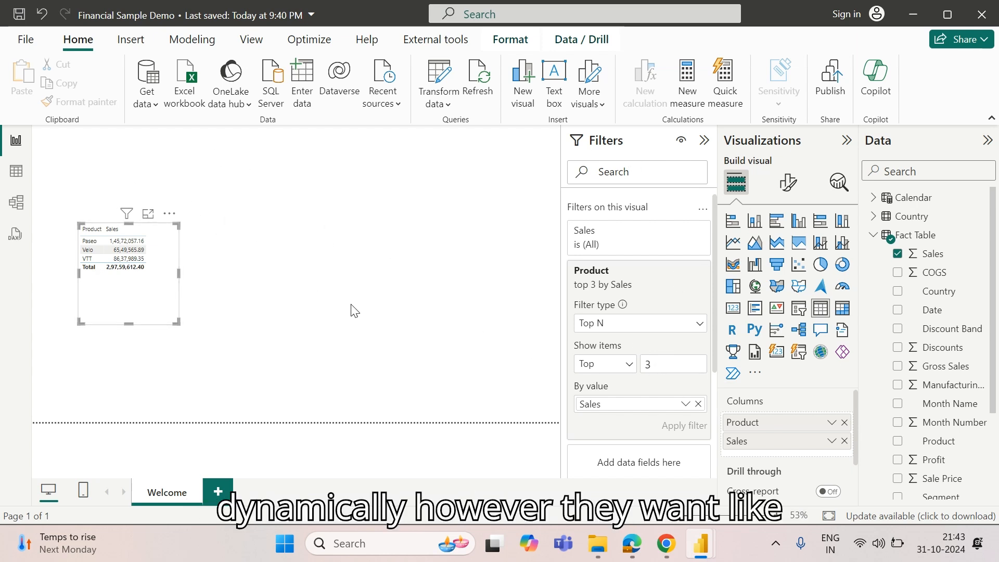
click(667, 368)
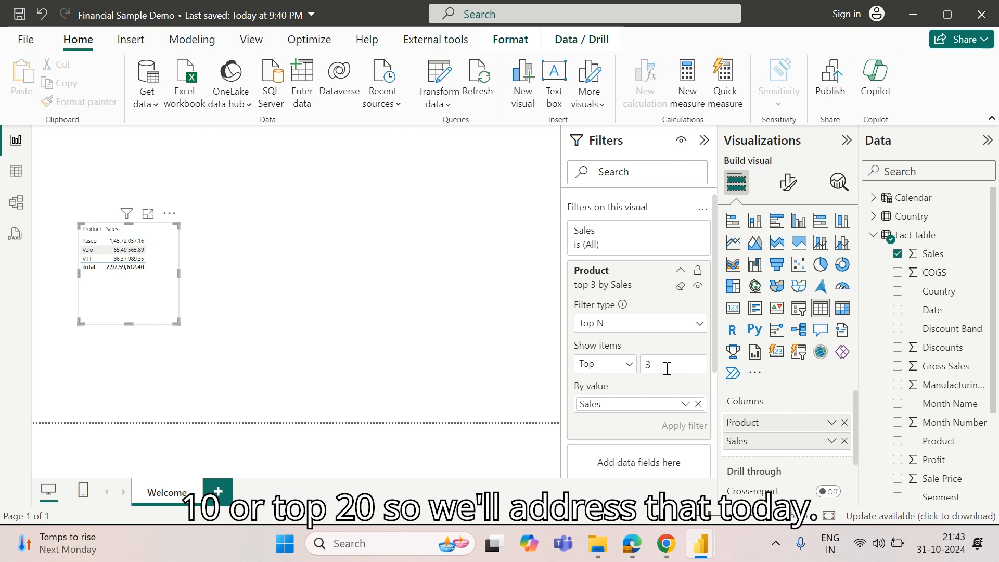
click(705, 140)
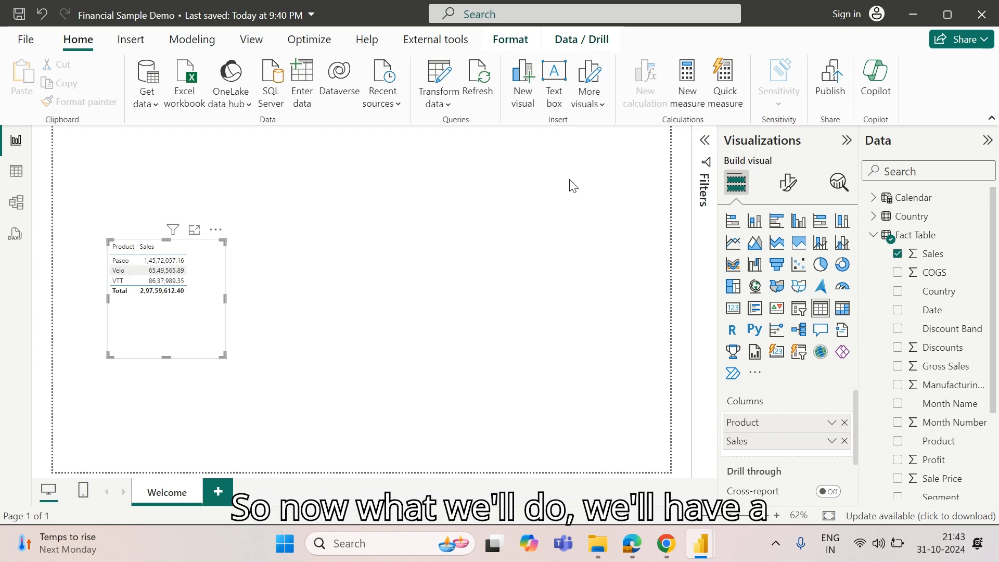
Create an empty calculated table named MeasureTable to hold the measures.
click(874, 235)
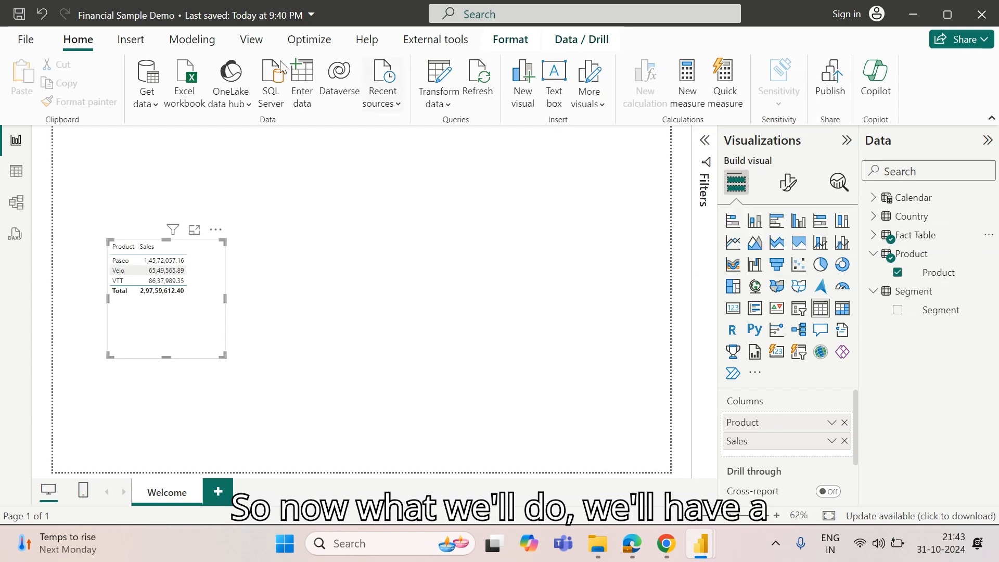
click(439, 102)
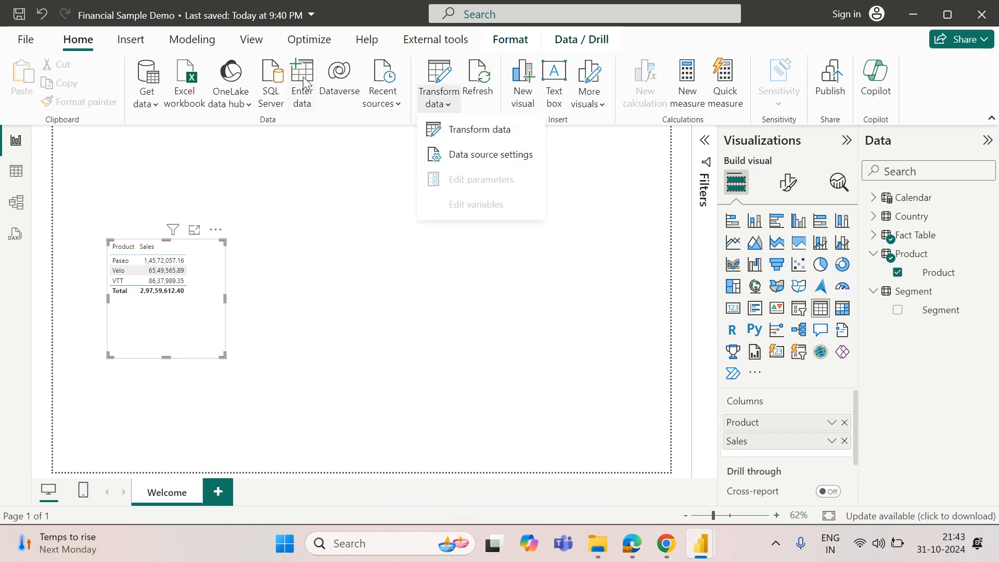
click(191, 40)
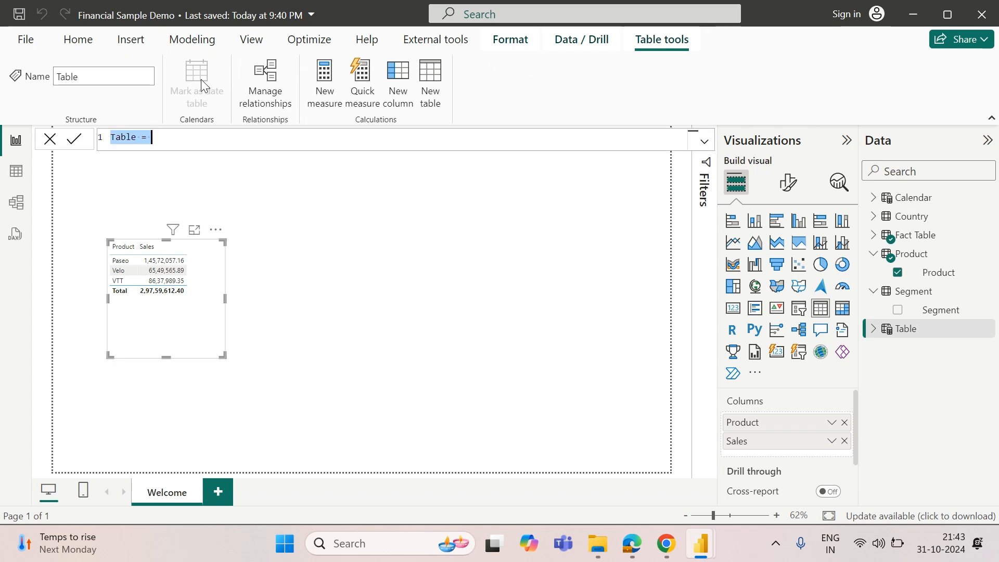
text(Measure Table =)
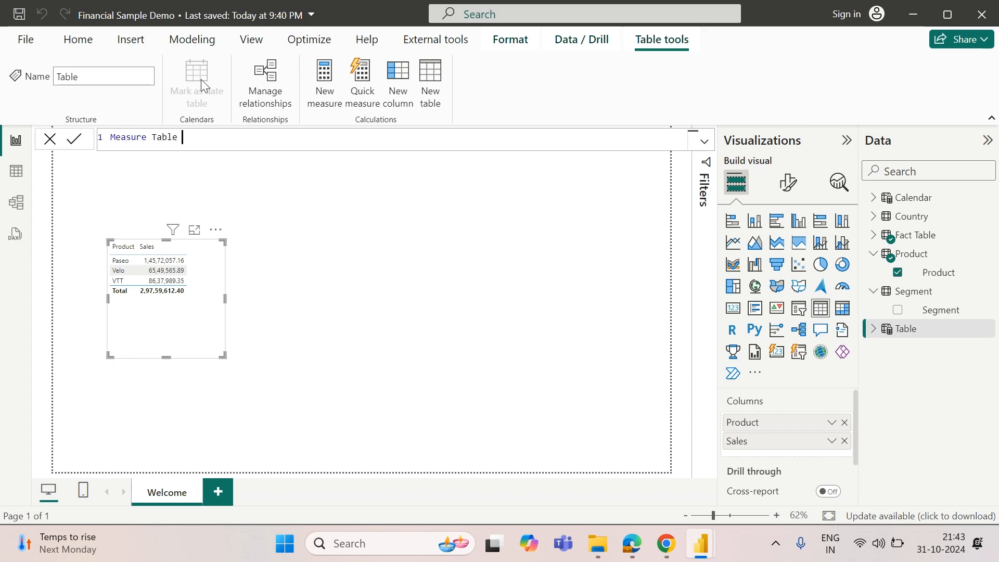
key(ctrl+Left)
key(ctrl+Left)
key(BackSpace)
key(ctrl+Right)
key(Return)
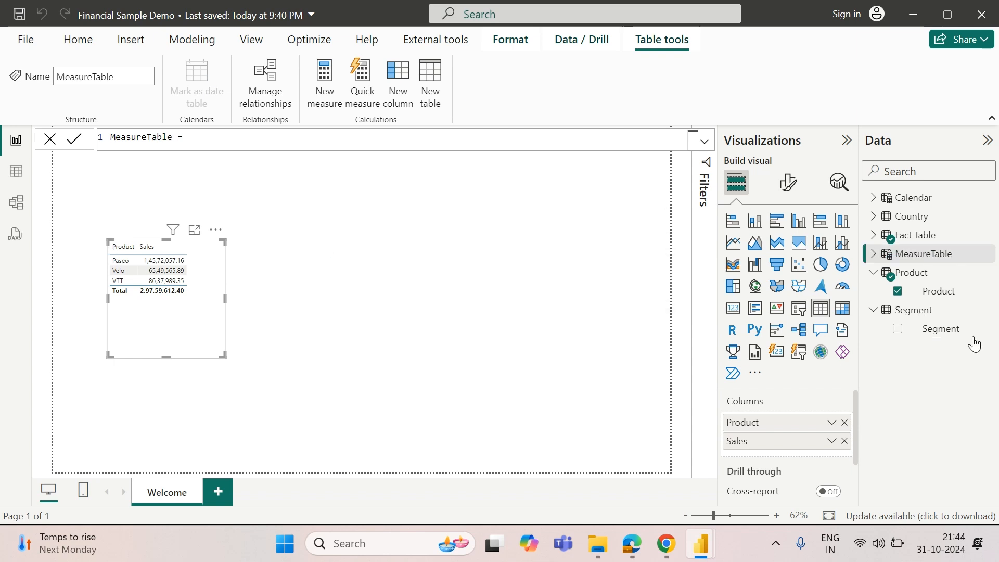
Add a measure to MeasureTable: Sales Current Year = CALCULATE(SUM('Fact Table'[ Sales])).
click(988, 255)
click(929, 287)
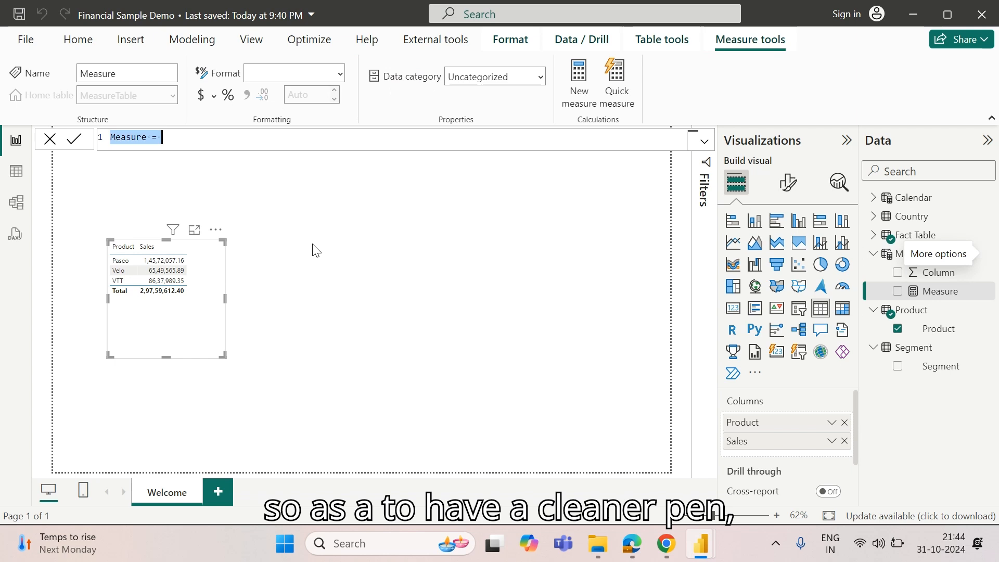
text(Sales Curr)
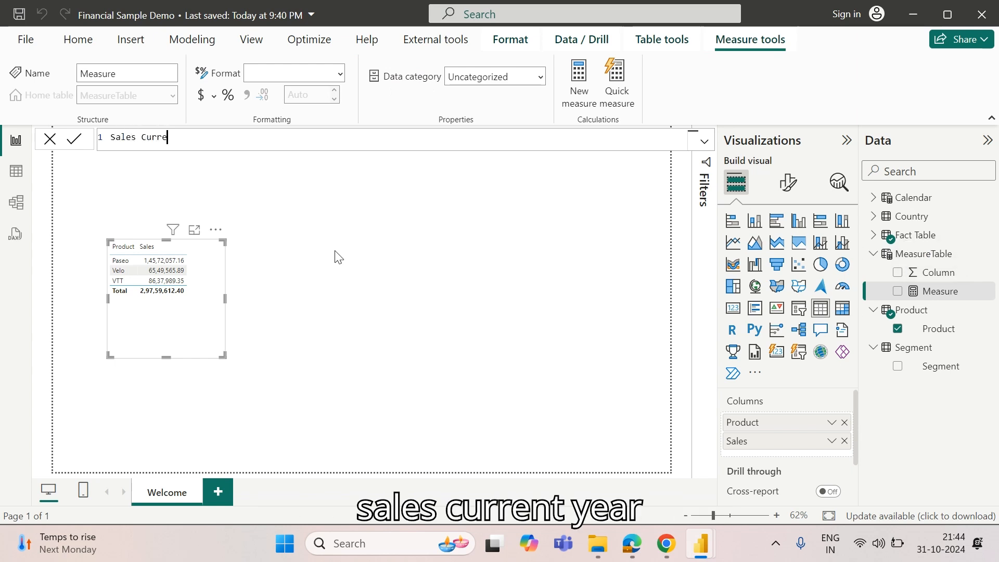
text(ent Year = )
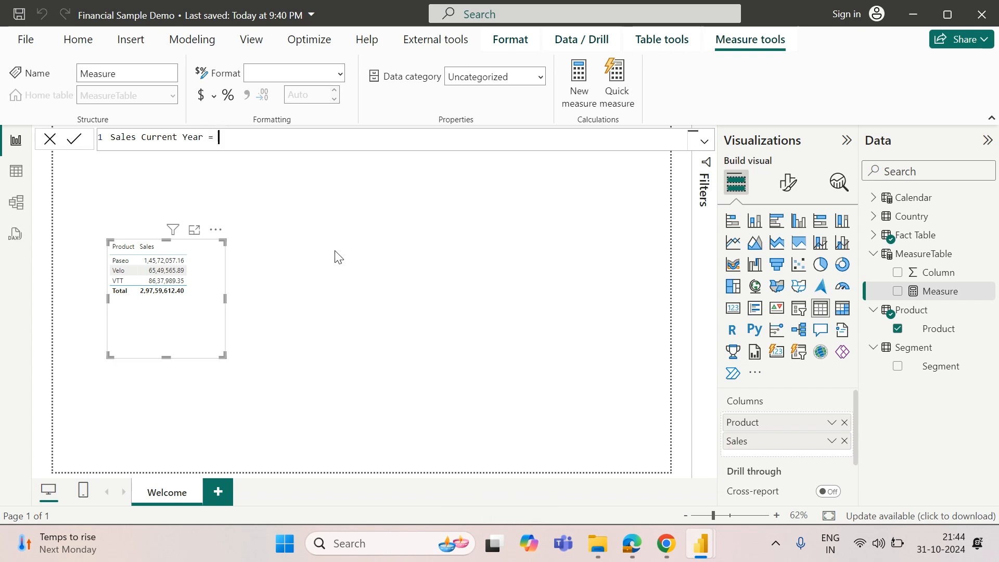
text(CALCULATE()
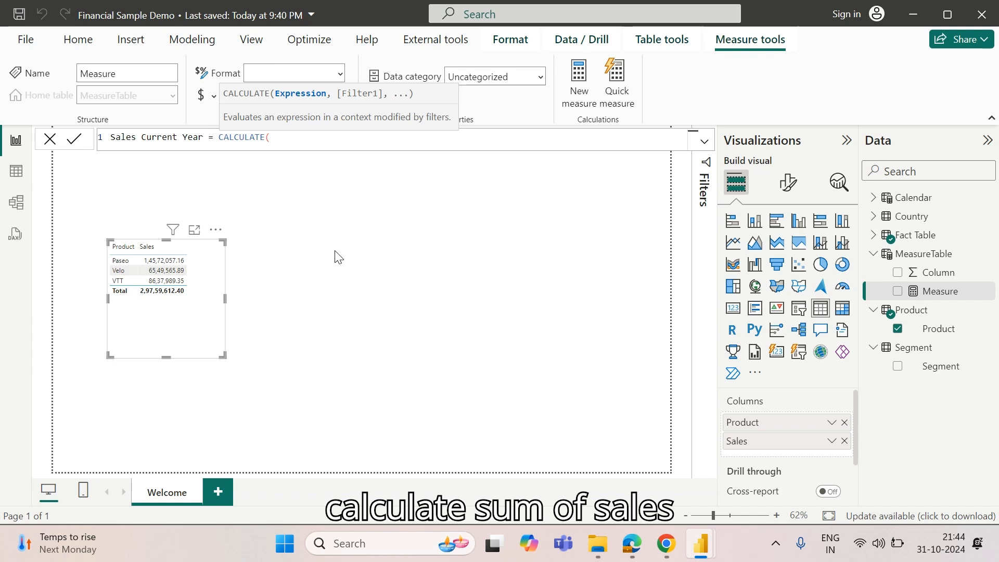
text(SUM(Sa)
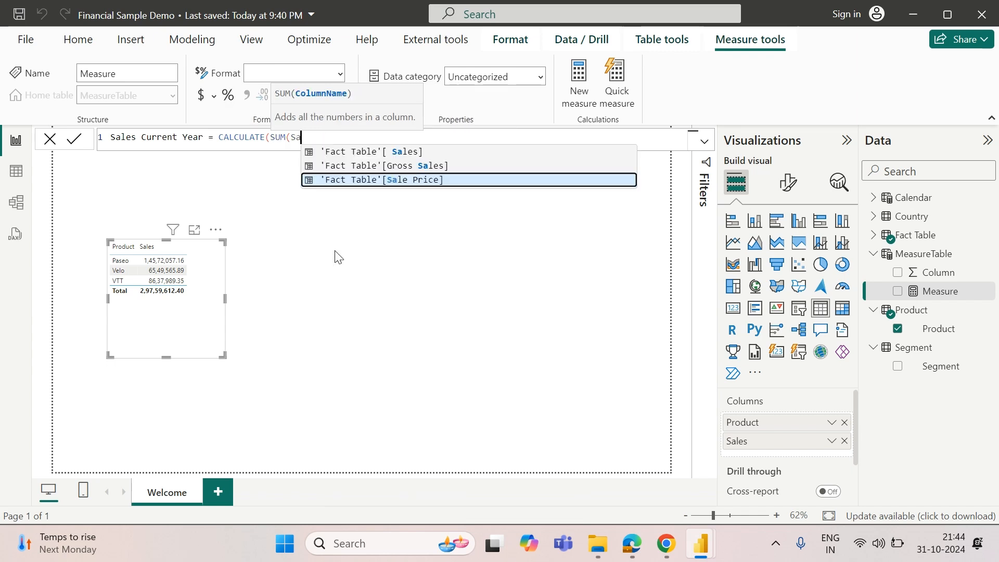
key(Up)
key(Up)
key(Tab)
text()))
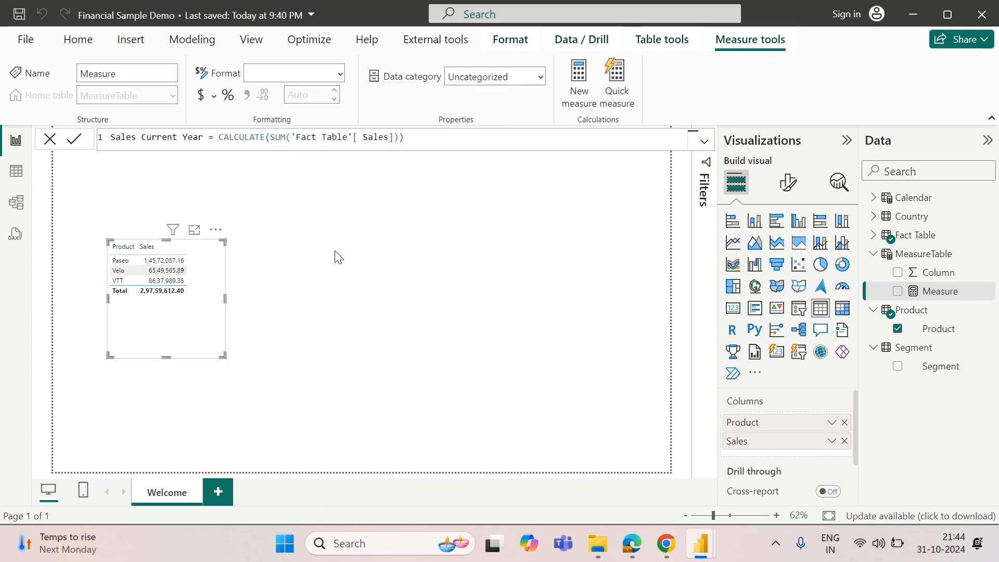
key(Return)
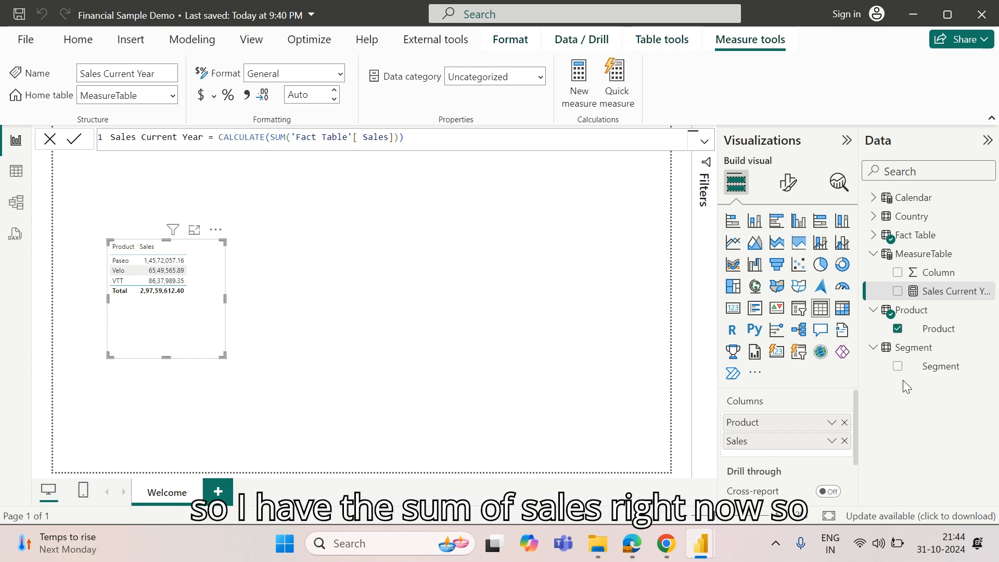
Replace the Sales column in the table visual with the Sales Current Year measure.
drag(937, 292, 734, 292)
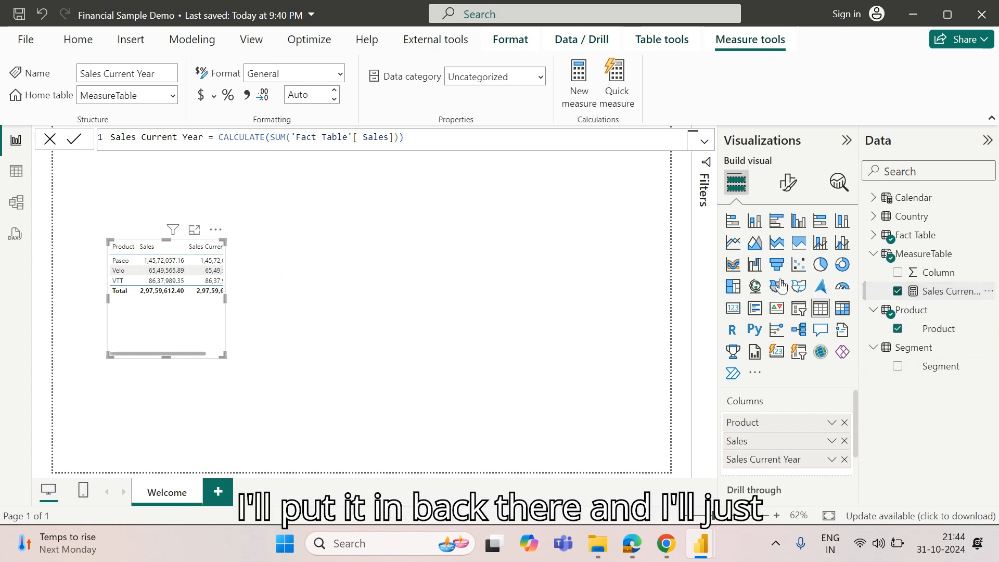
click(845, 441)
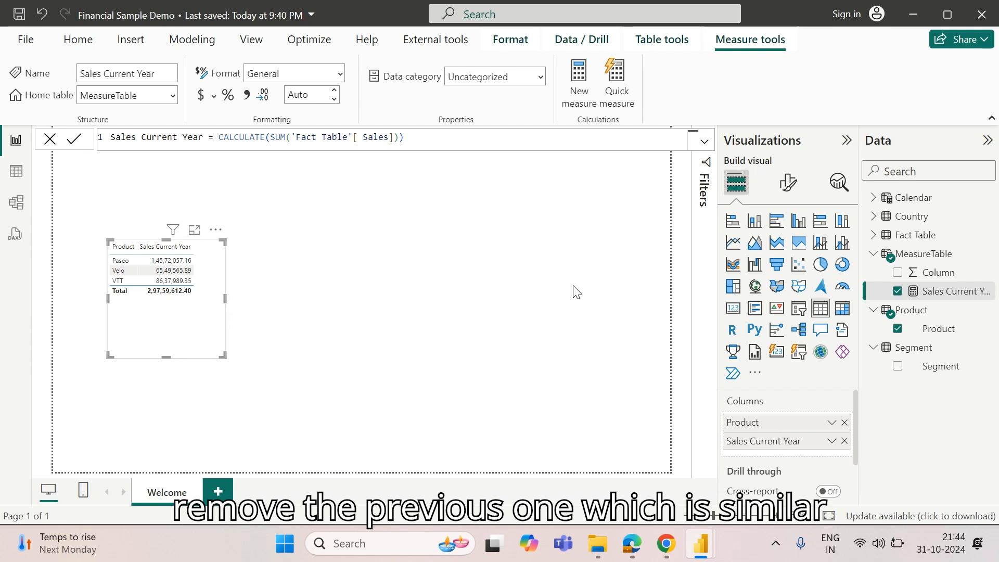
Create a second table visual beside the first one with the Product field and the Sales Current Year measure.
click(360, 274)
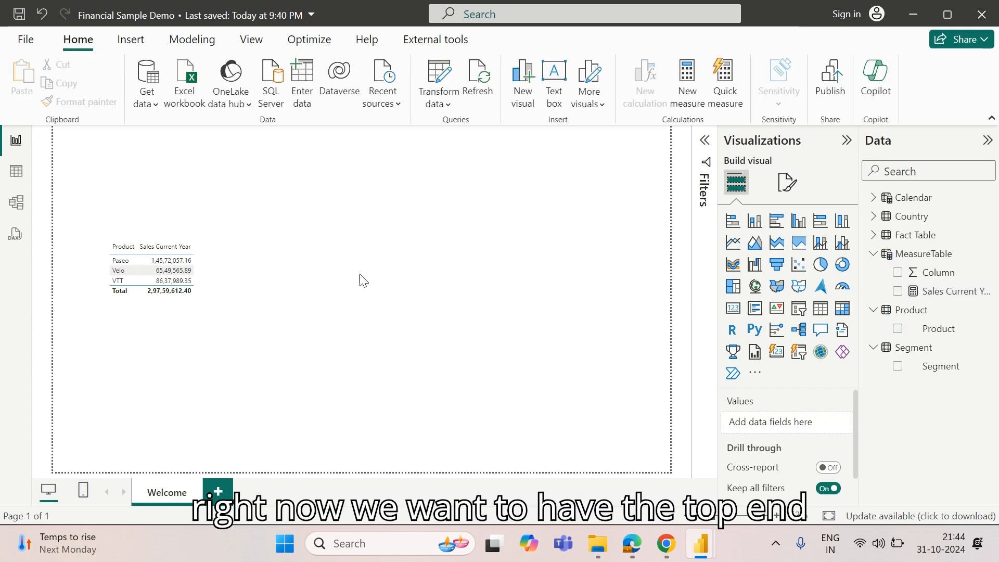
click(896, 330)
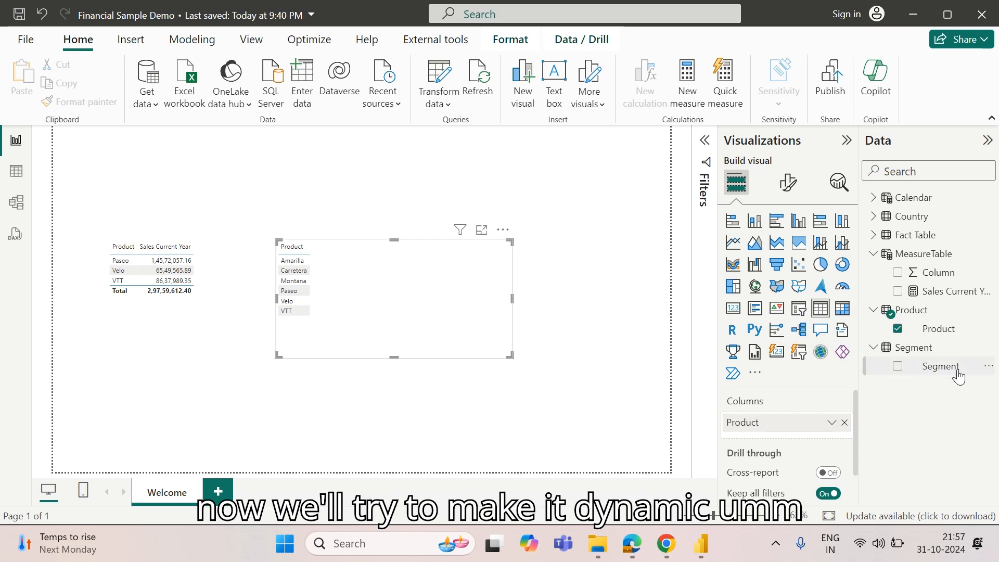
drag(931, 301, 773, 441)
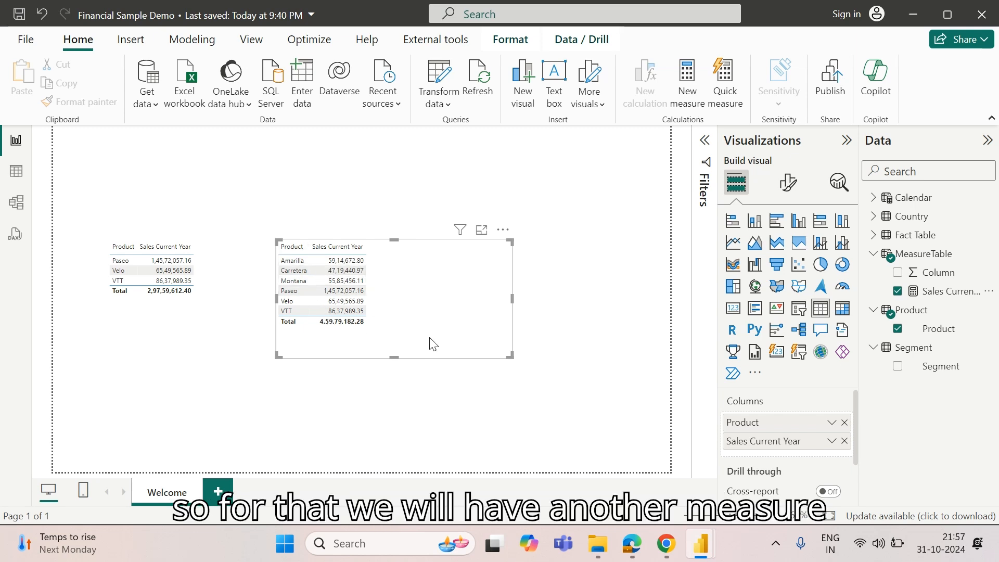
Start a new measure in MeasureTable with the formula Top Sales CY = CALCULATE([Sales Current Year],.
click(989, 254)
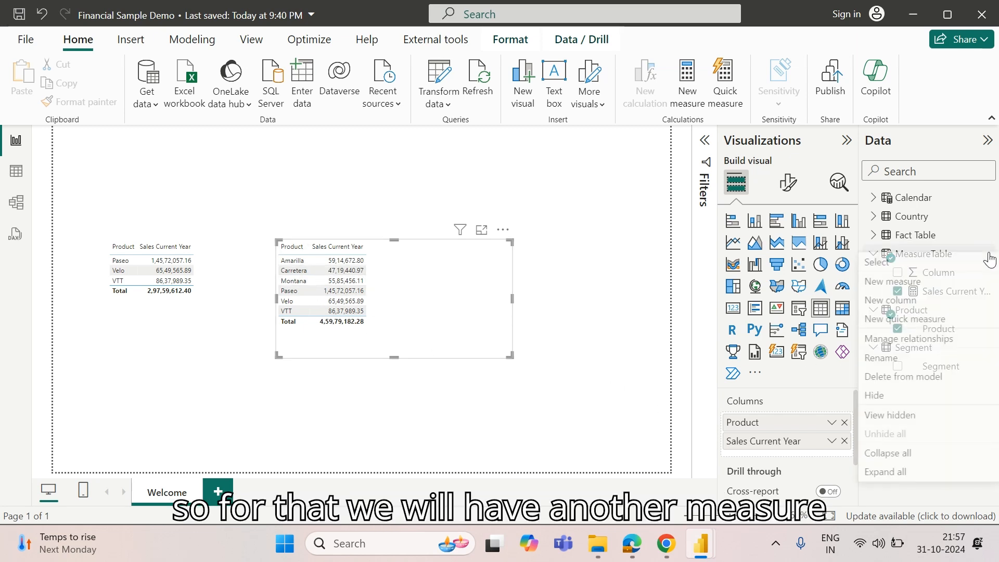
click(937, 284)
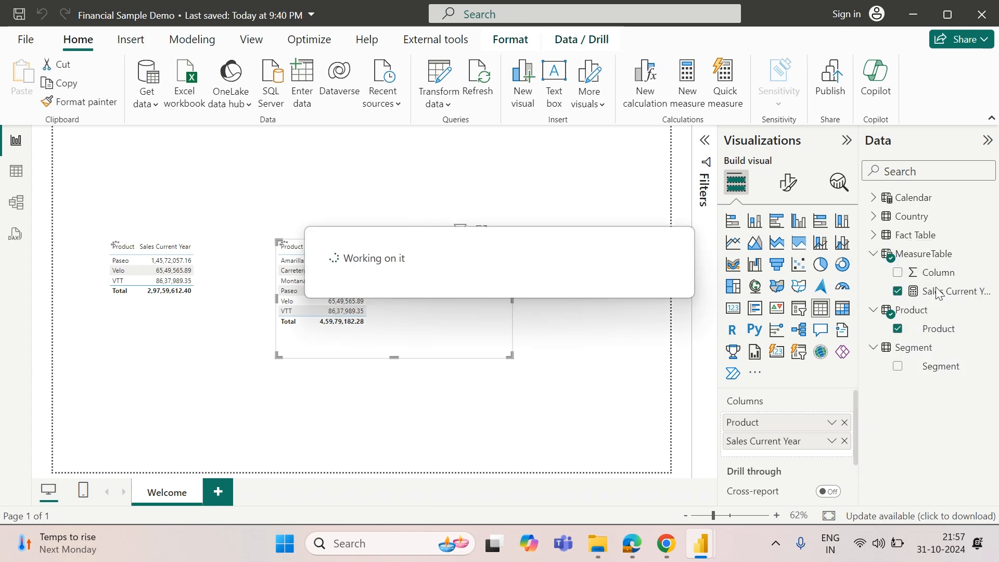
text(Top Sales CY)
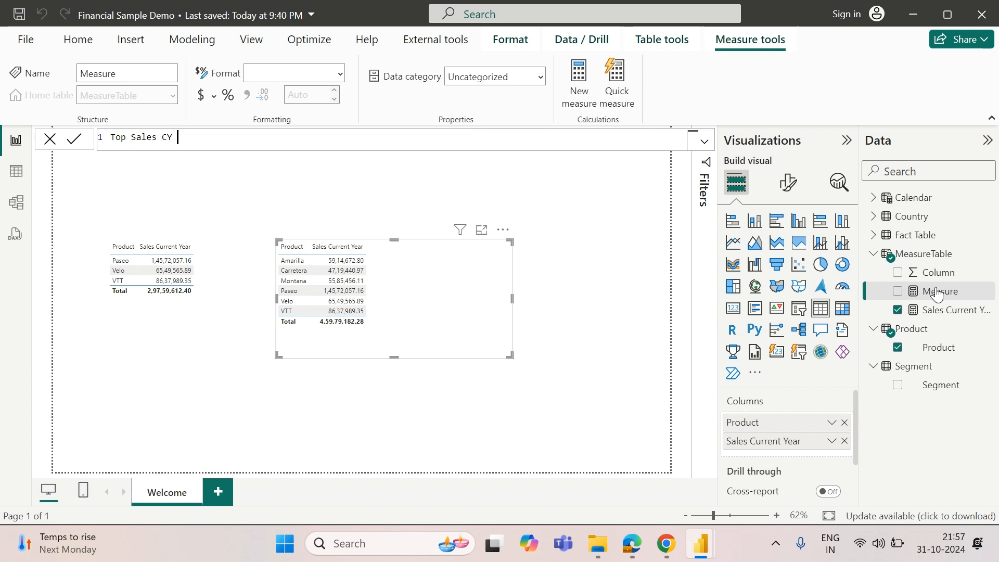
text( = )
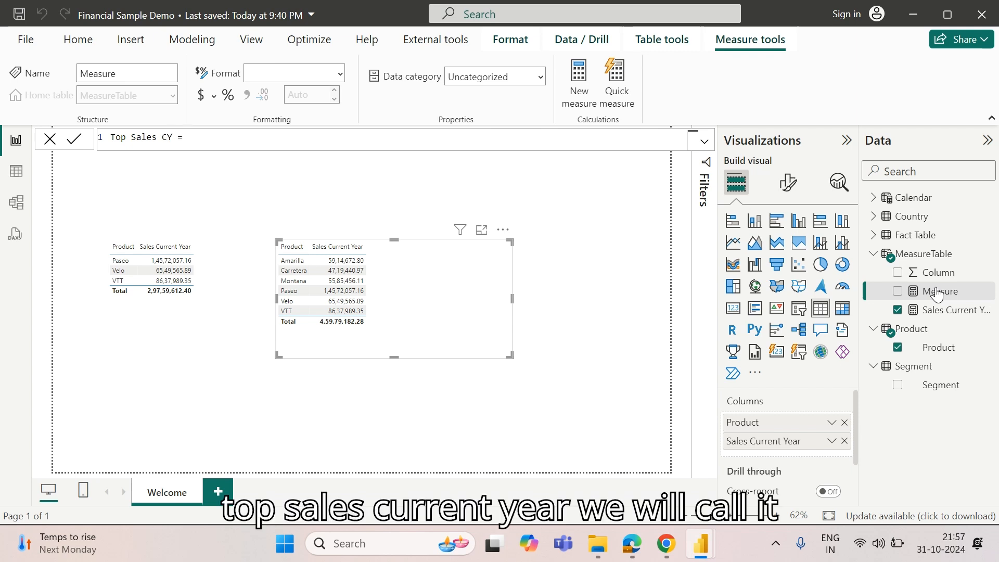
text(CALCULATE(Sales)
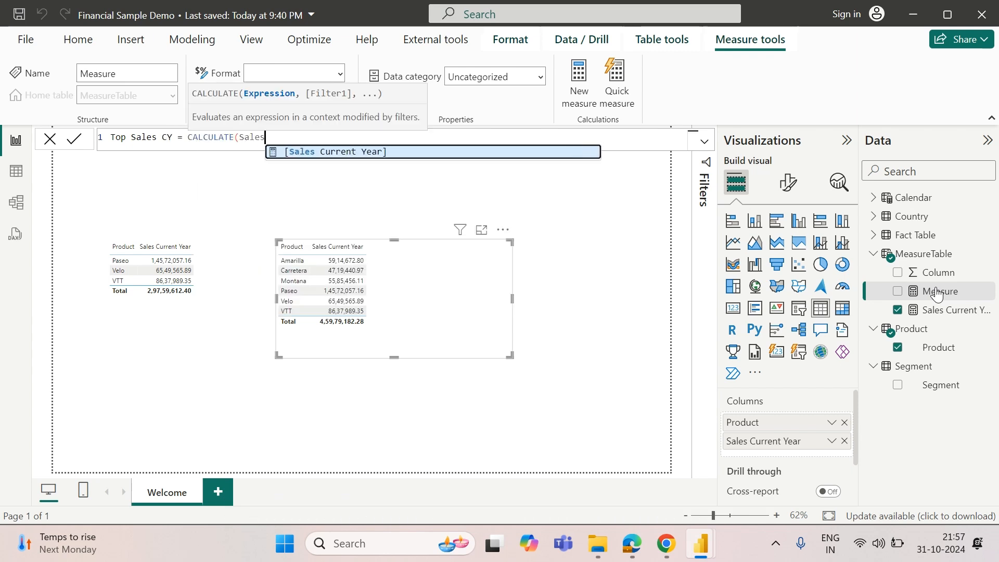
key(Tab)
text(,)
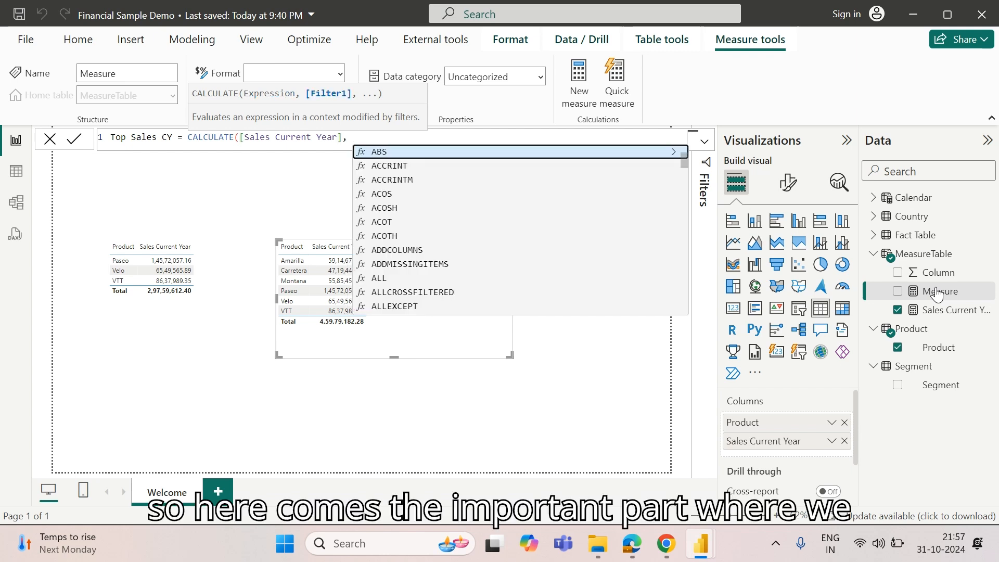
Continue the formula with the filter TOPN(3, ALLSELECTED('Fact Table'[Product]),[Sales Current Year], DESC.
text( TOPN()
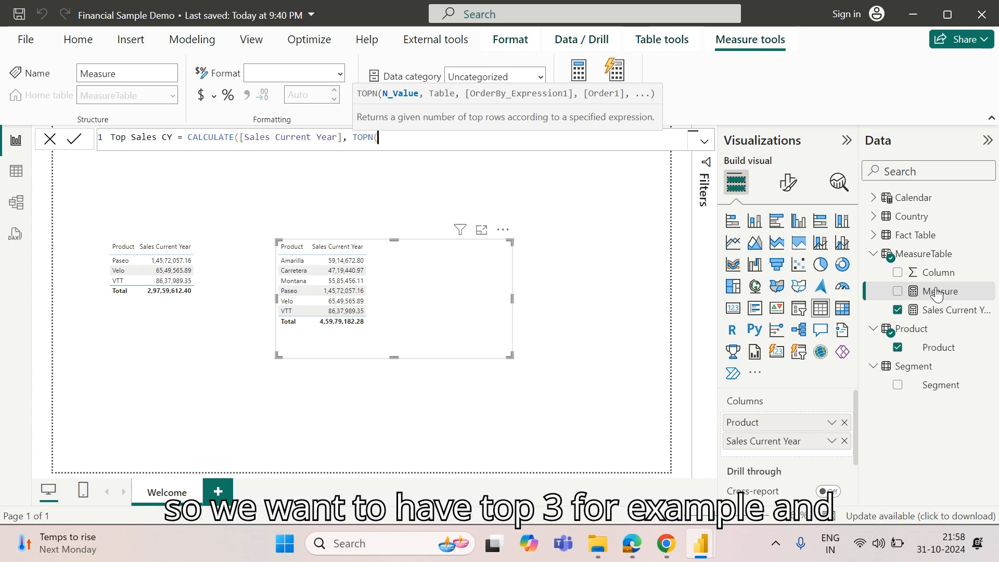
text(3, )
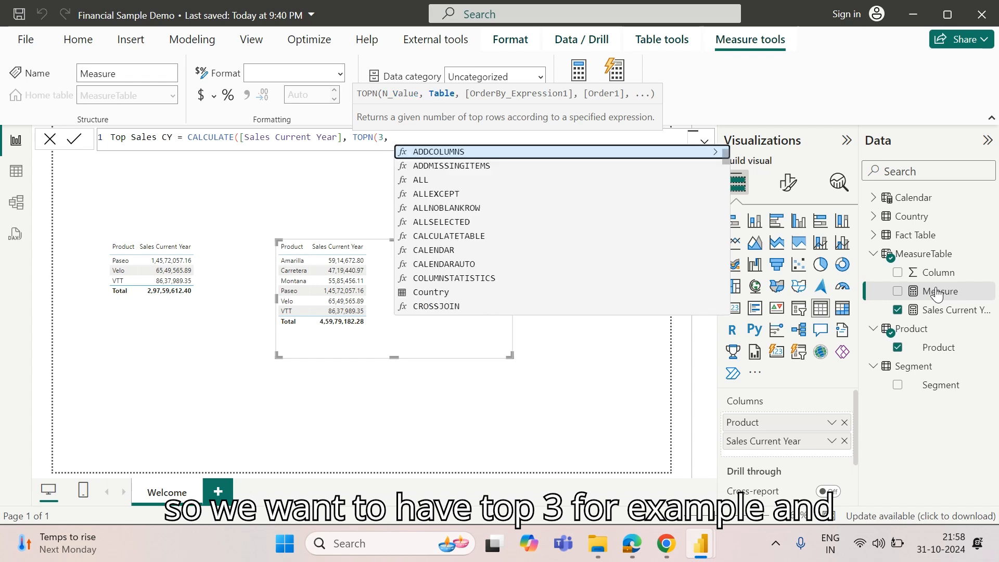
text(alls)
key(Tab)
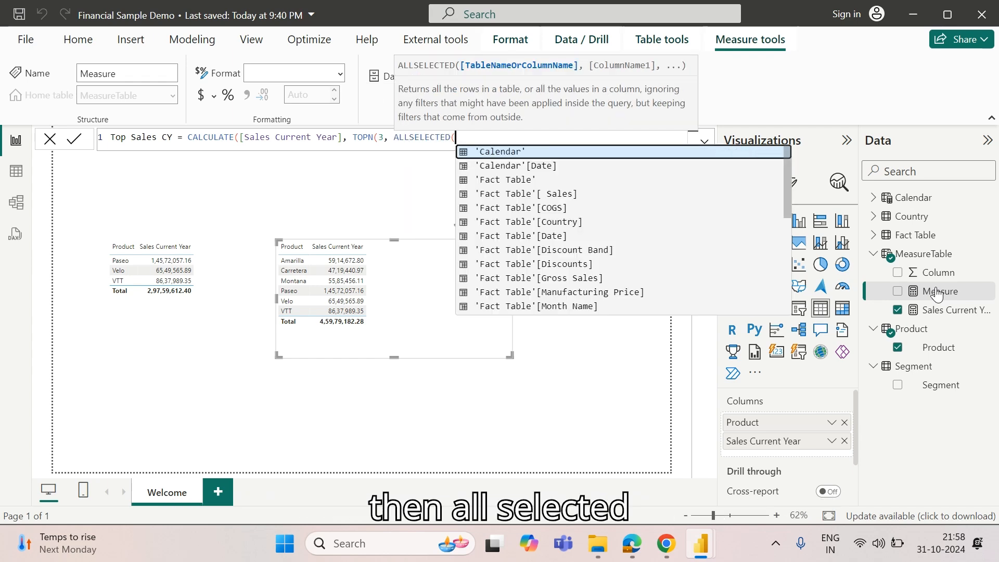
text(prod)
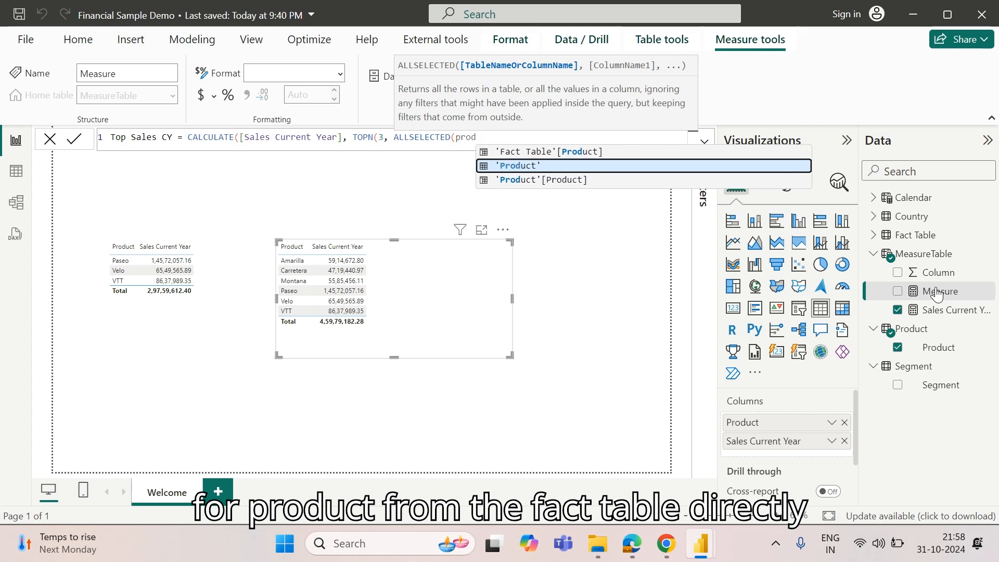
key(Up)
key(Tab)
text(,)
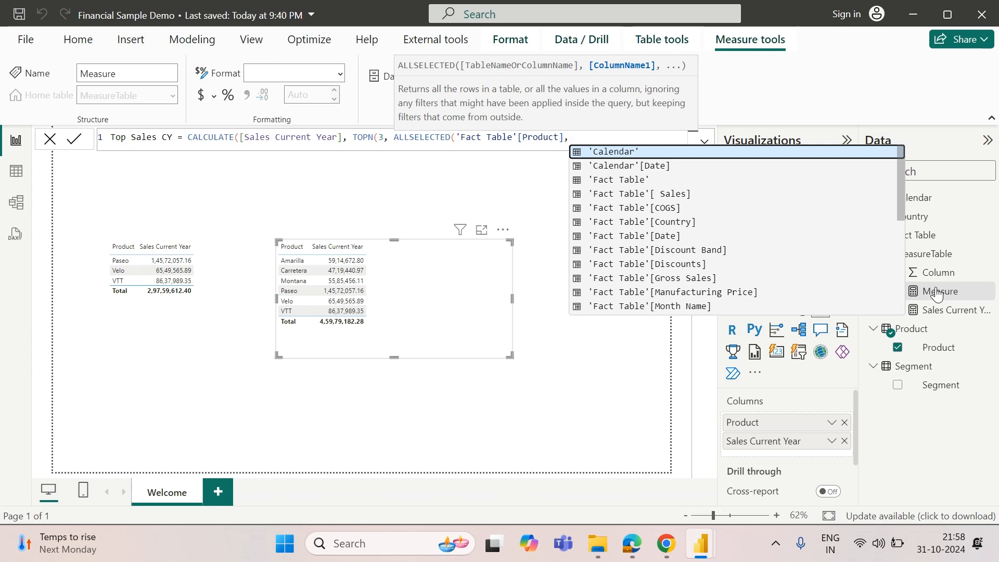
key(BackSpace)
text())
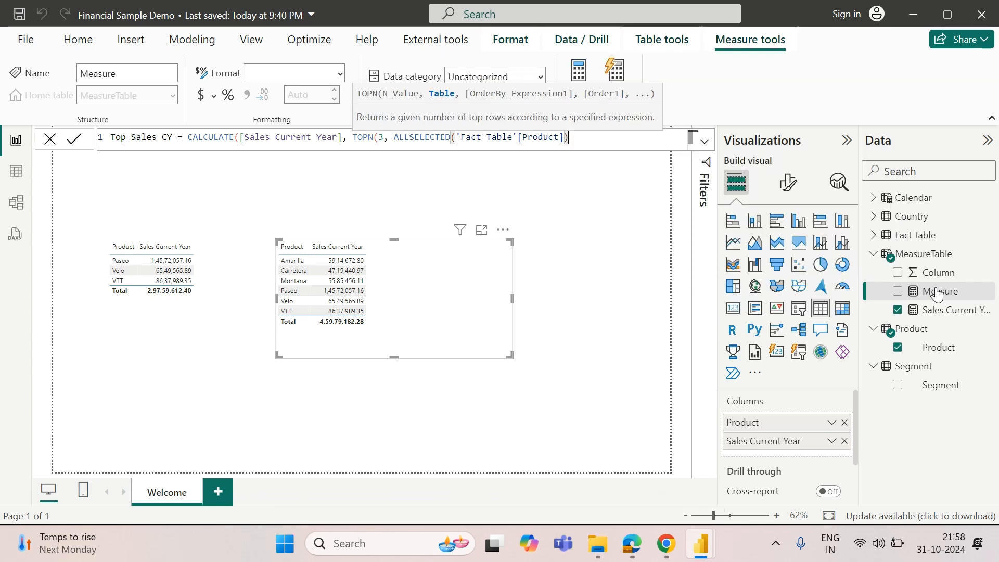
text(,[Sales Current Year])
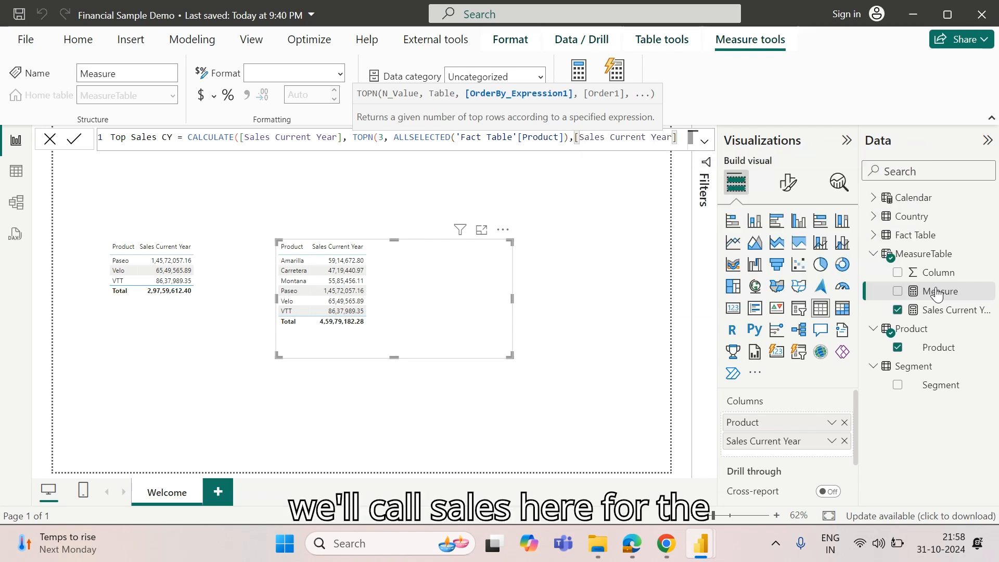
text(,)
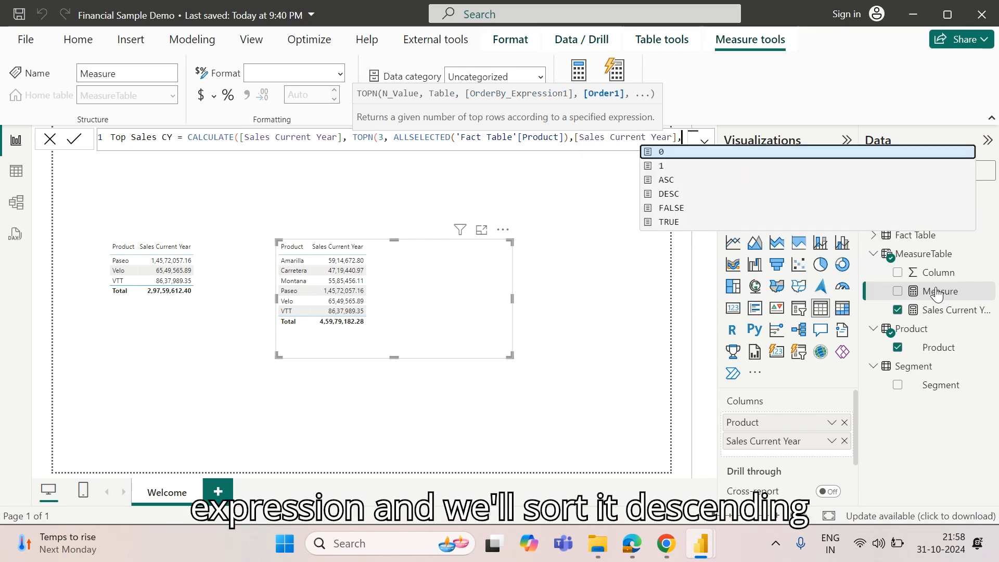
text( DESC)
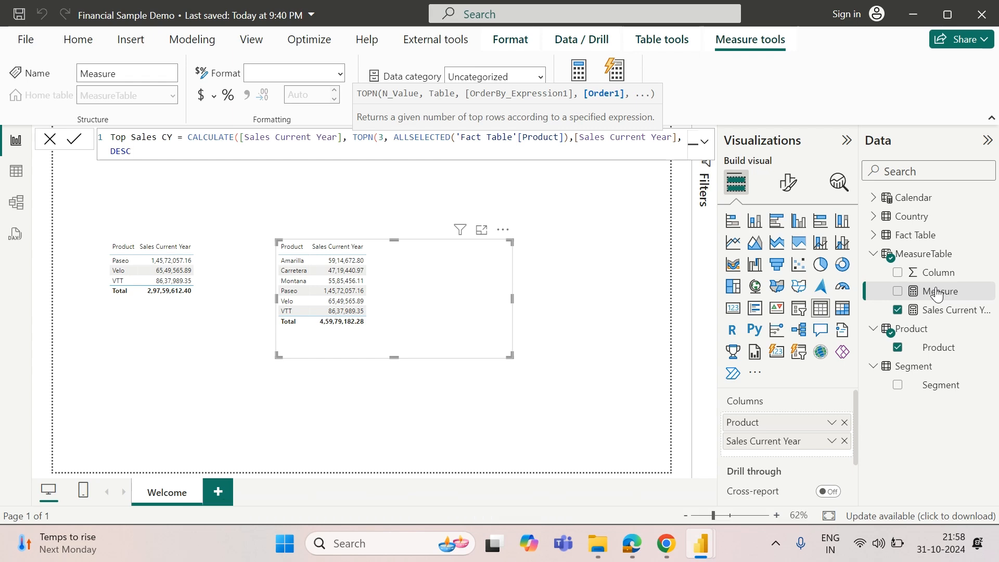
Close the TOPN filter, add VALUES('Fact Table'[Product]) as the second CALCULATE filter, and commit the Top Sales CY measure.
text(),VALUE()
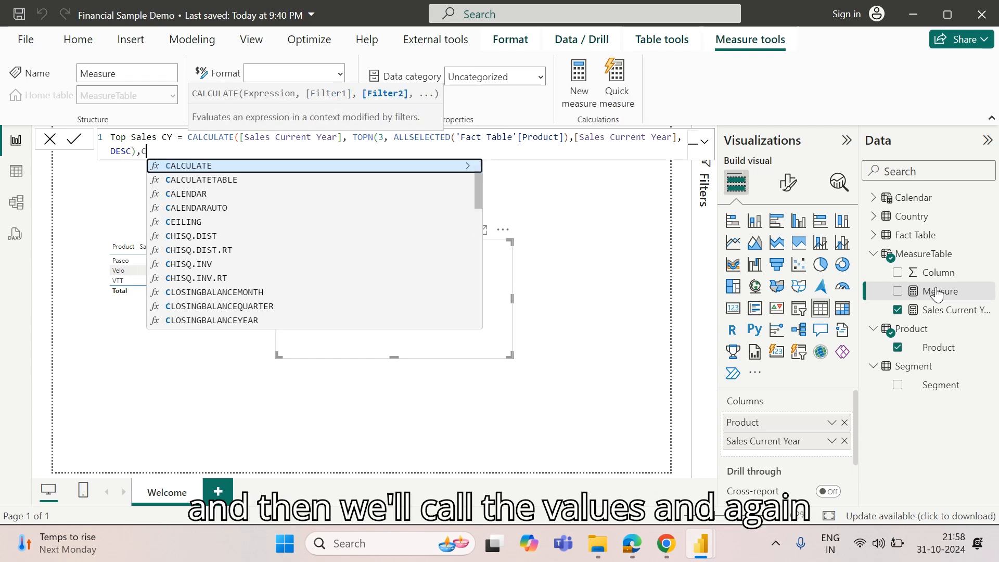
key(BackSpace)
key(Down)
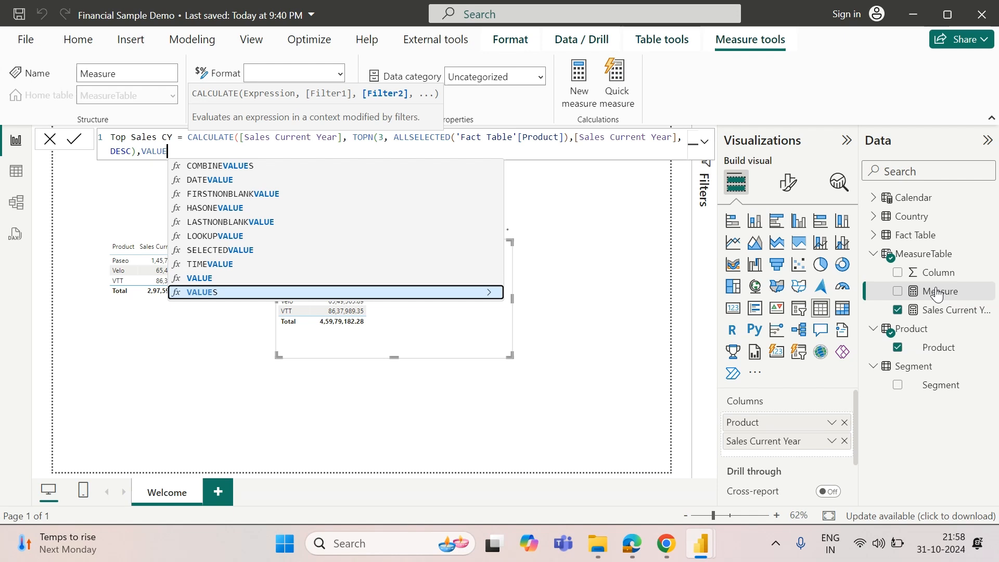
key(Tab)
text('Fact Table'[Product])
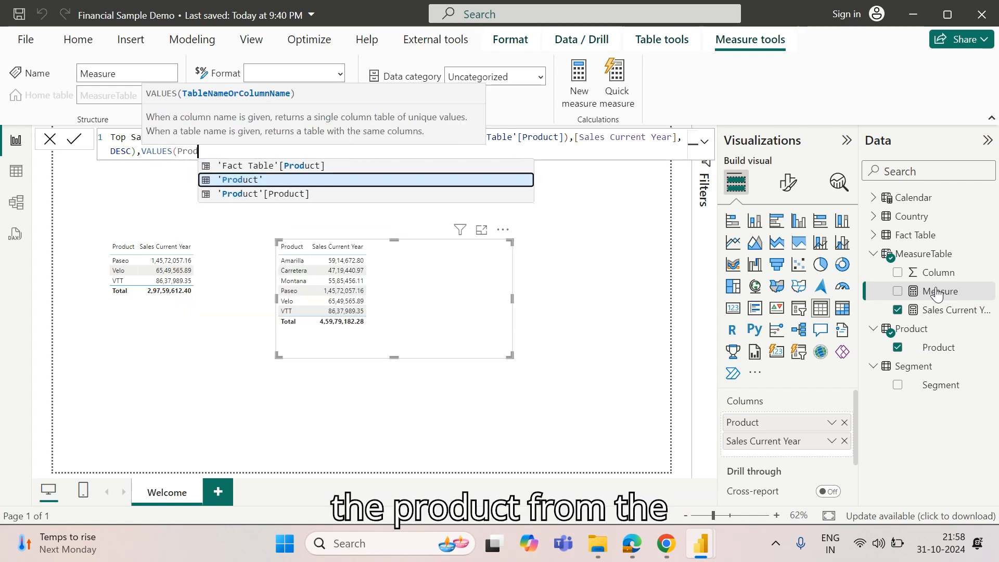
text()))
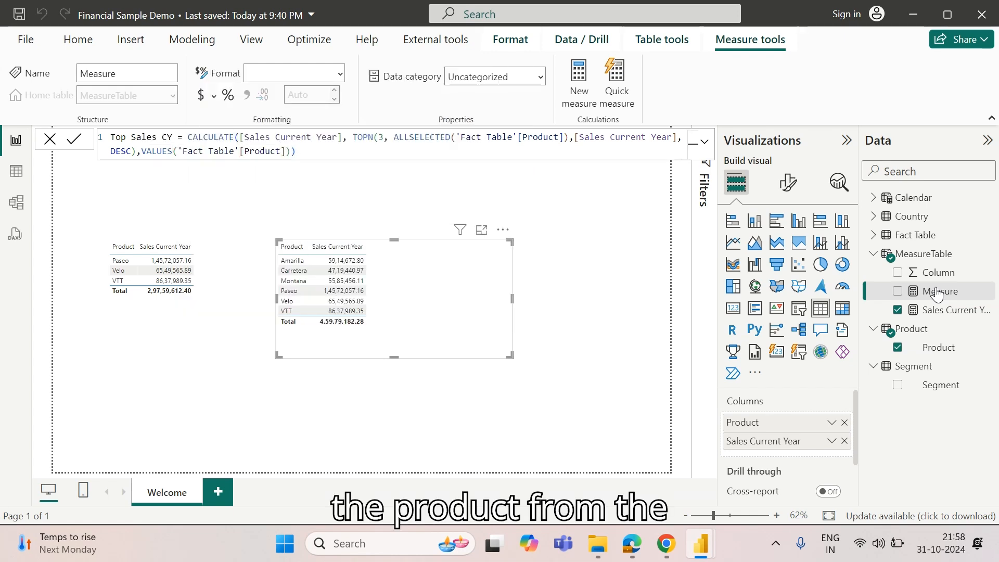
key(Return)
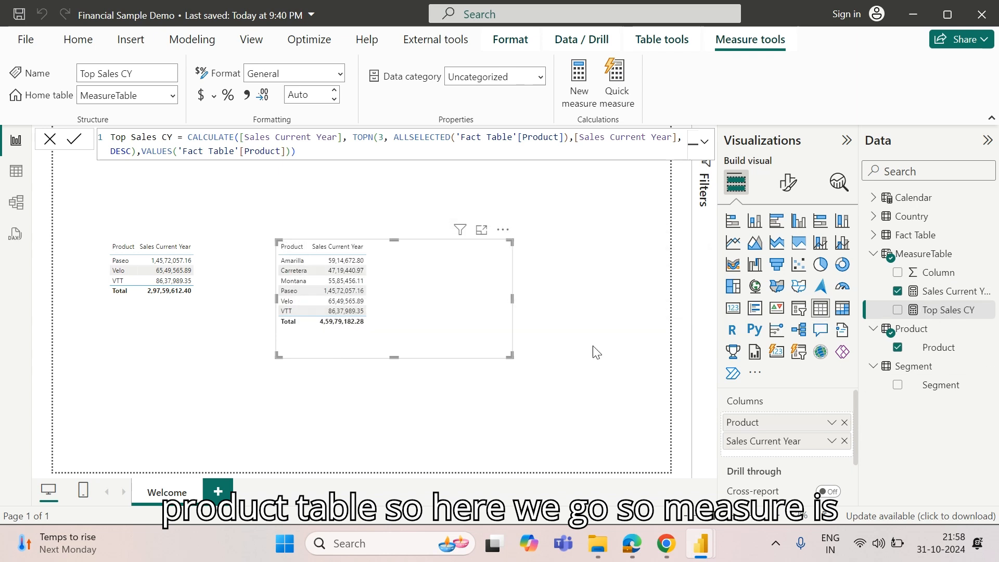
Replace Sales Current Year with the Top Sales CY measure in the second table visual.
drag(945, 311, 763, 459)
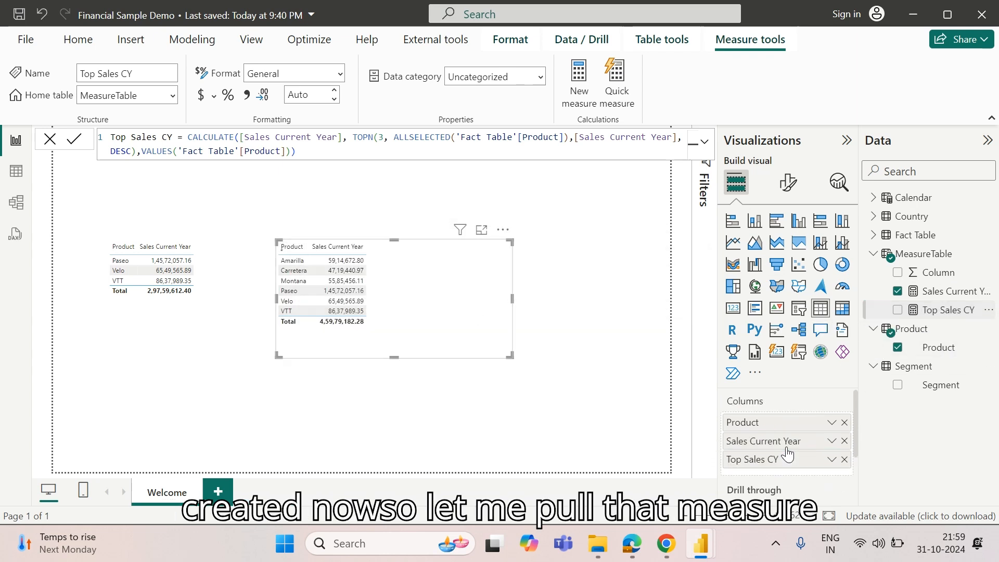
click(845, 442)
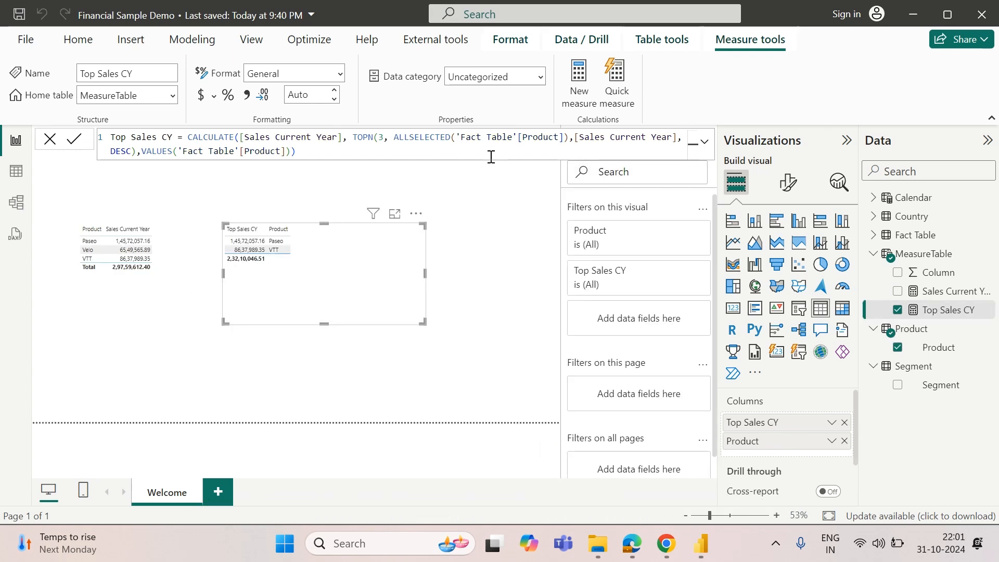
Change the ALLSELECTED argument in the Top Sales CY formula to 'Product'[Product].
drag(461, 138, 514, 139)
text(Pr)
key(Tab)
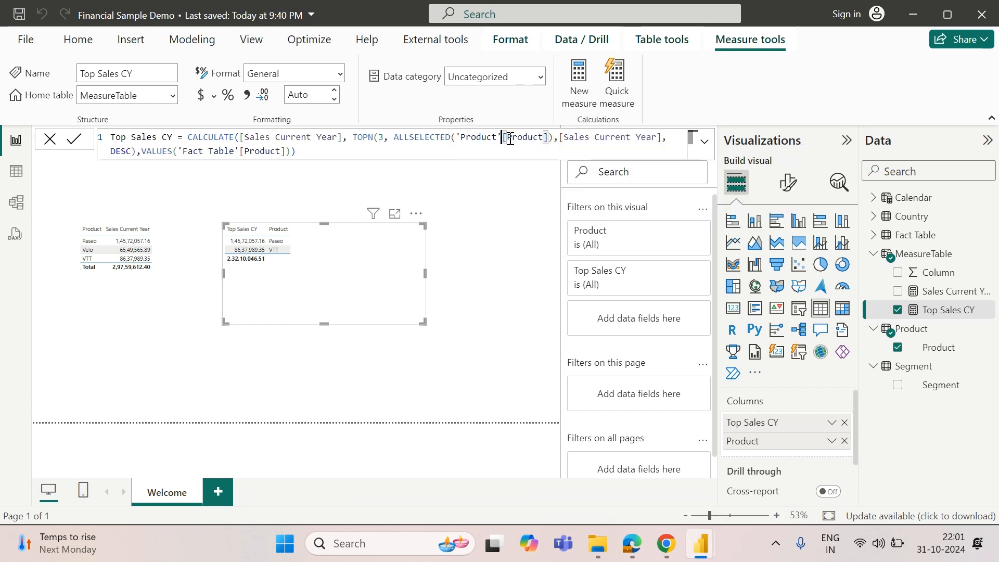
Change the VALUES argument in the Top Sales CY formula to 'Product'[Product] and commit the measure.
key(Right)
key(Down)
key(Left)
key(Left)
key(Left)
key(Left)
key(Left)
key(Left)
key(Left)
key(Left)
key(Left)
key(Left)
key(Left)
key(Left)
key(ctrl+shift+Left)
key(ctrl+shift+Left)
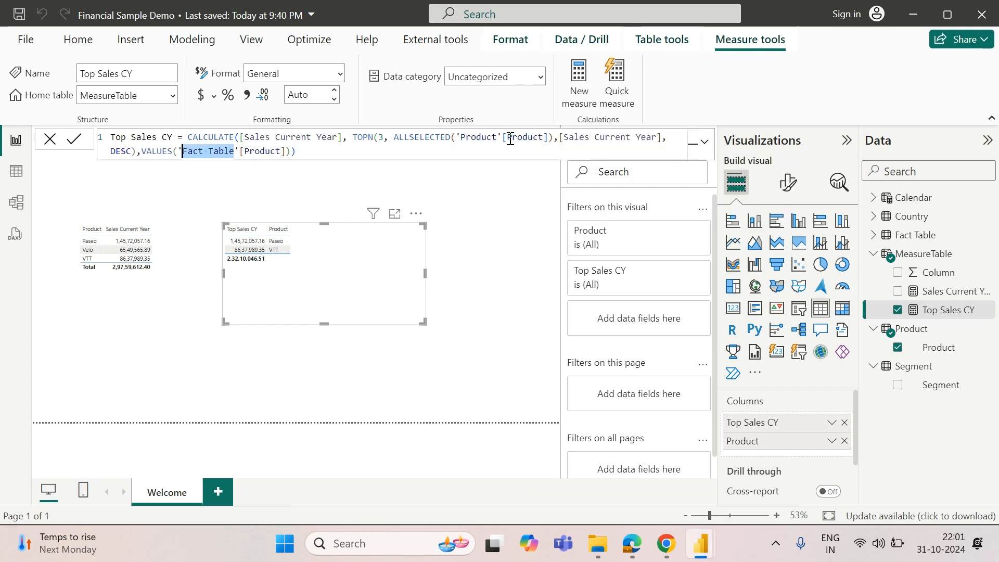
text(Pr)
key(Tab)
key(Right)
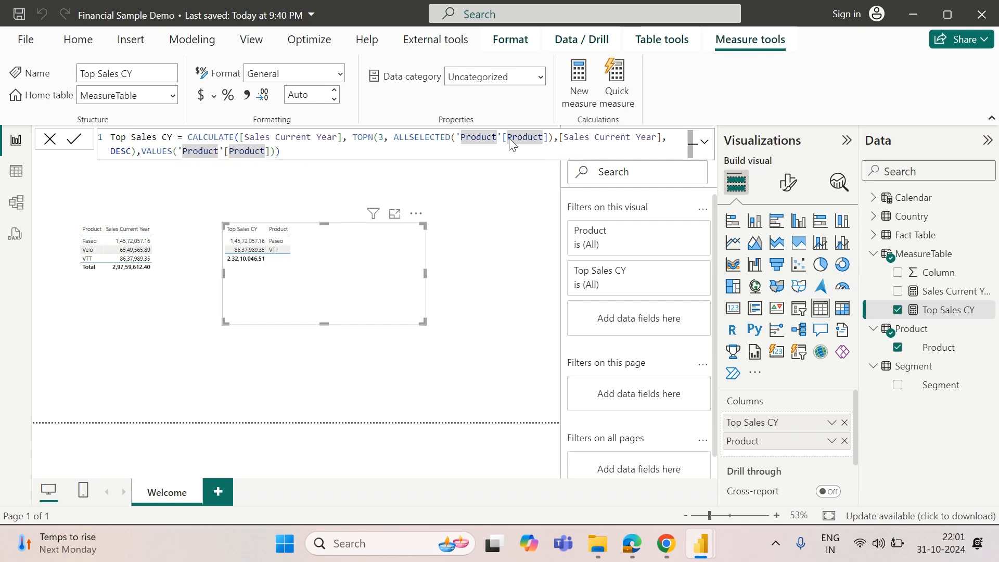
key(Return)
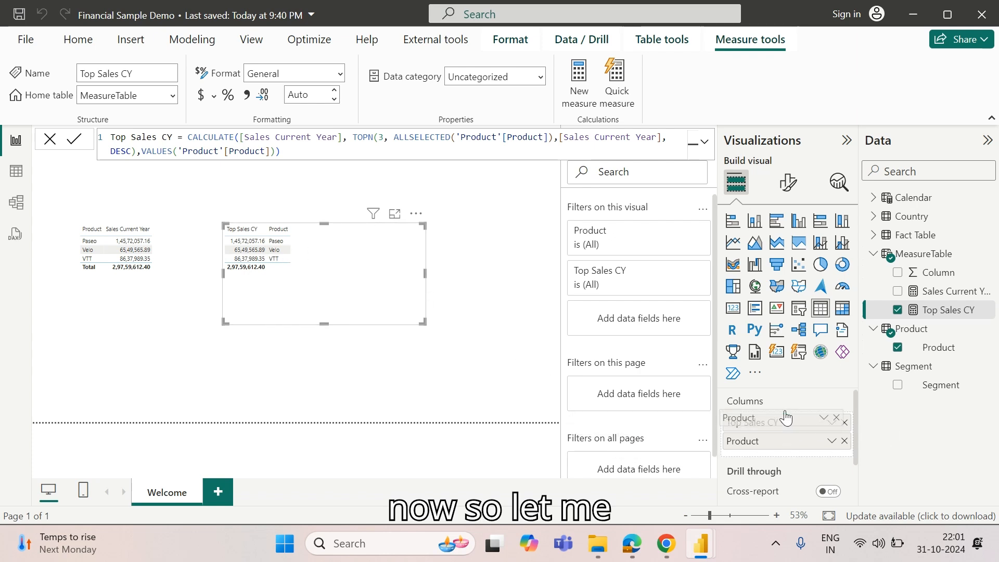
Place Product before Top Sales CY in the second table and set the measure's TOPN count to 1.
drag(783, 414, 785, 452)
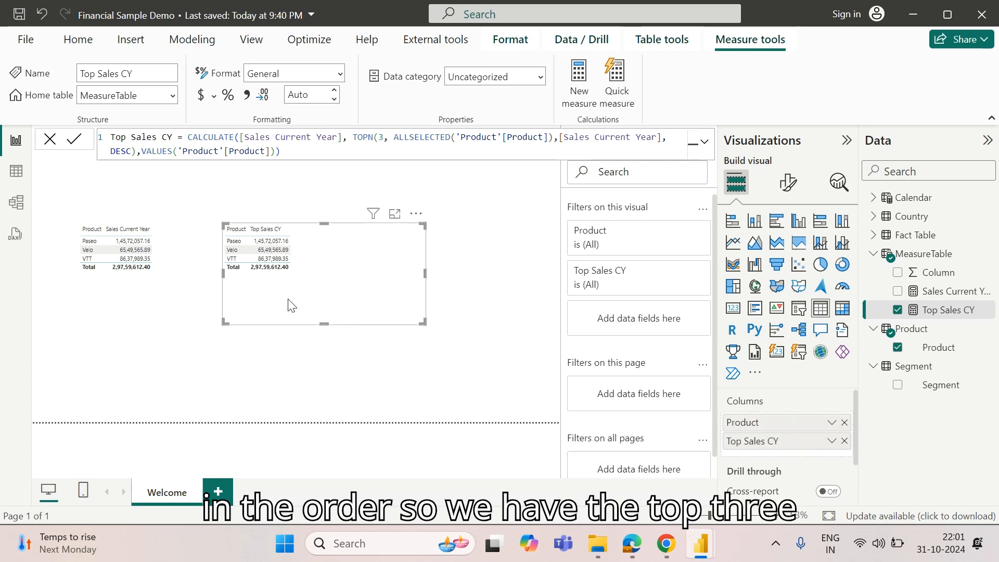
double_click(384, 140)
text(1)
key(Return)
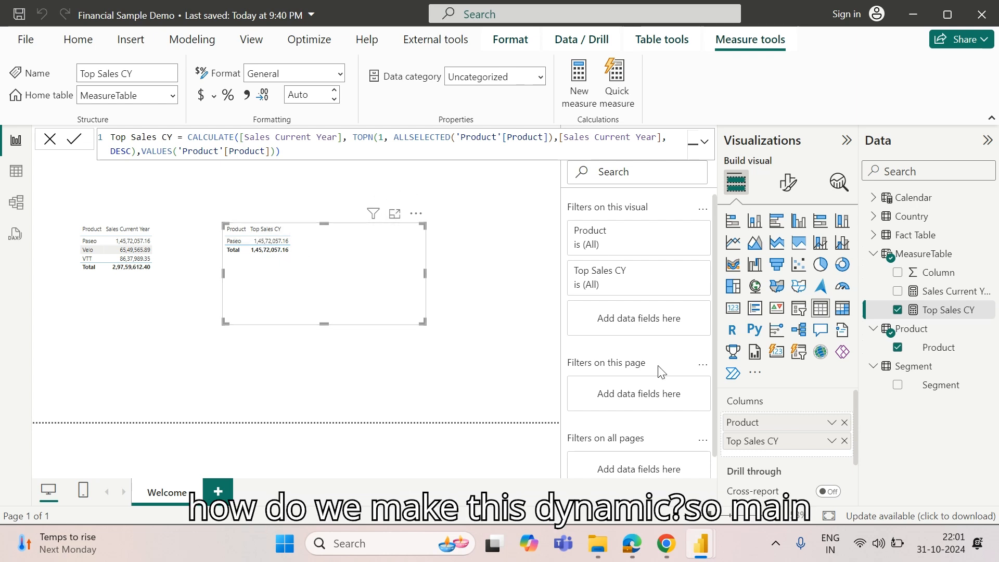
Move both table visuals lower on the page so they line up with each other, and deselect them.
drag(165, 268, 168, 311)
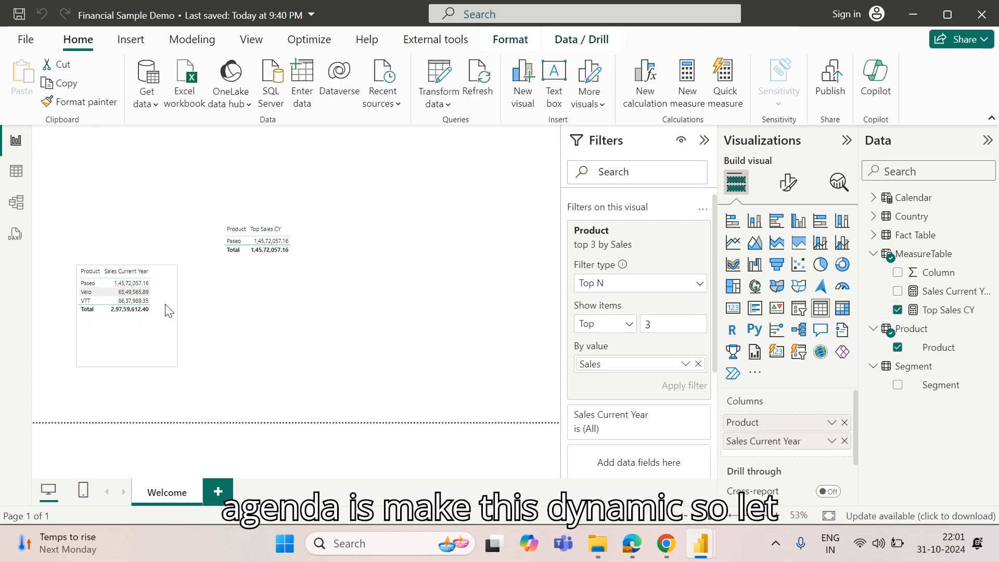
drag(346, 290, 352, 335)
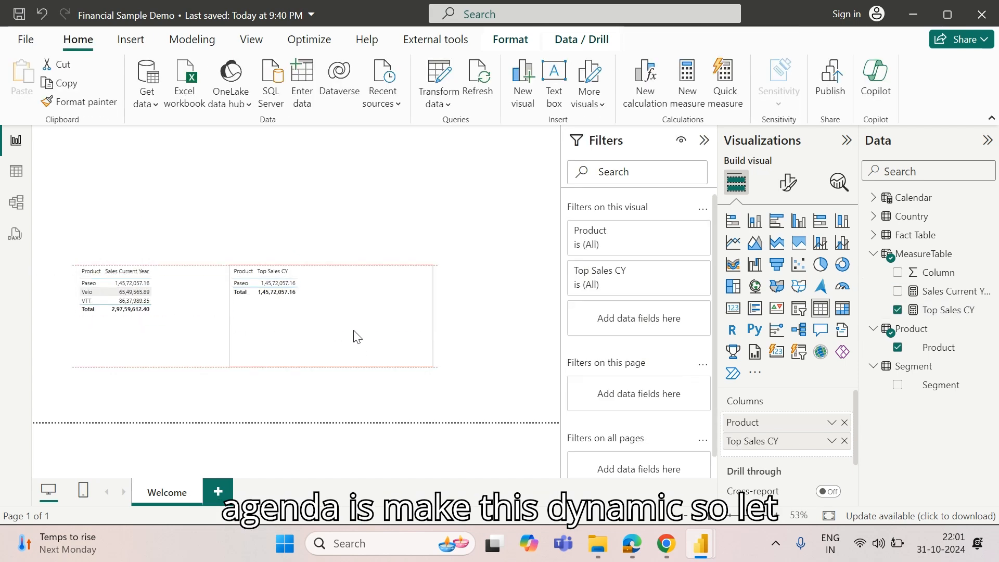
click(402, 184)
Start a new numeric range parameter, name it Range, and keep its data type as whole number.
click(161, 43)
click(312, 100)
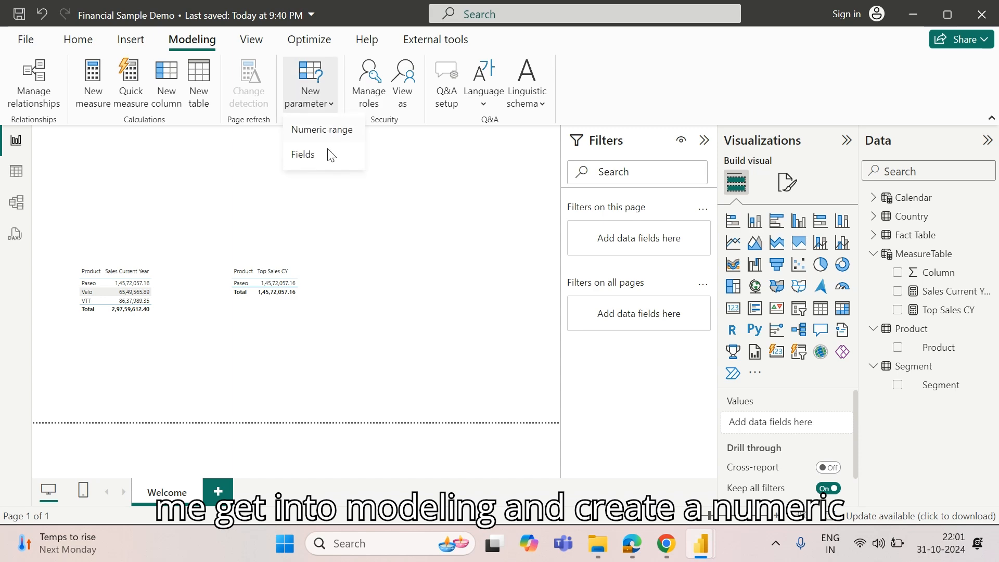
click(331, 138)
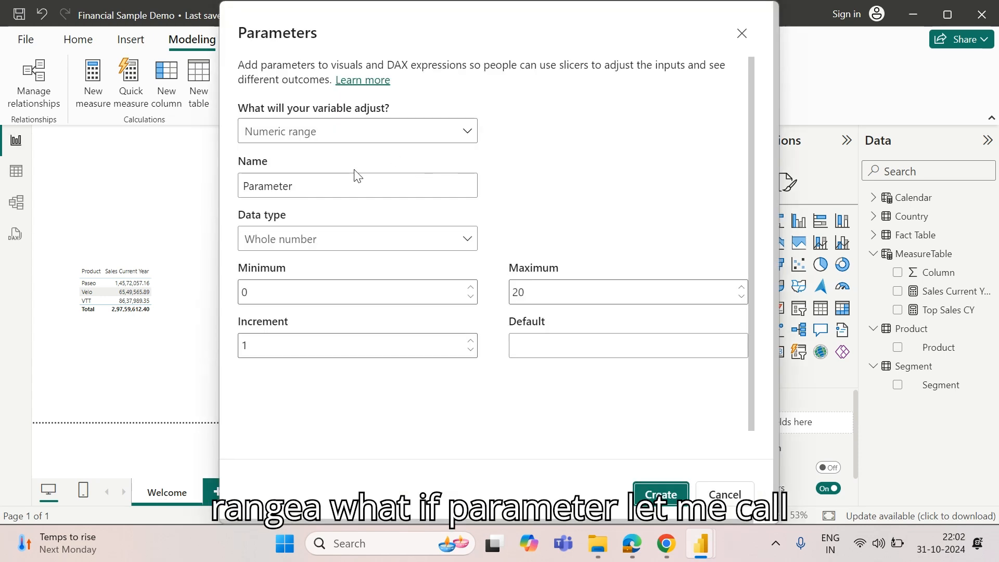
click(344, 186)
key(ctrl+a)
text(Rang)
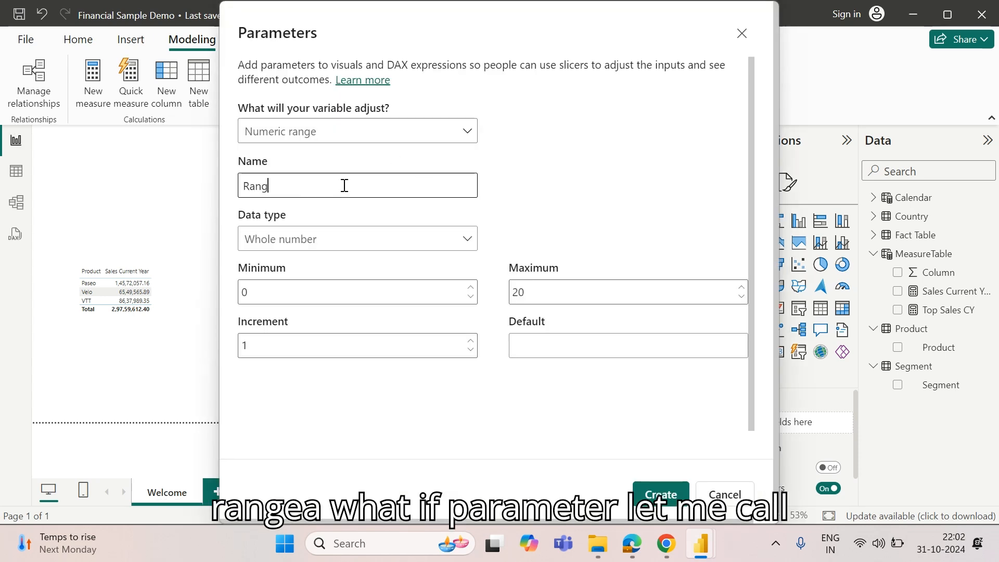
text(e)
key(Tab)
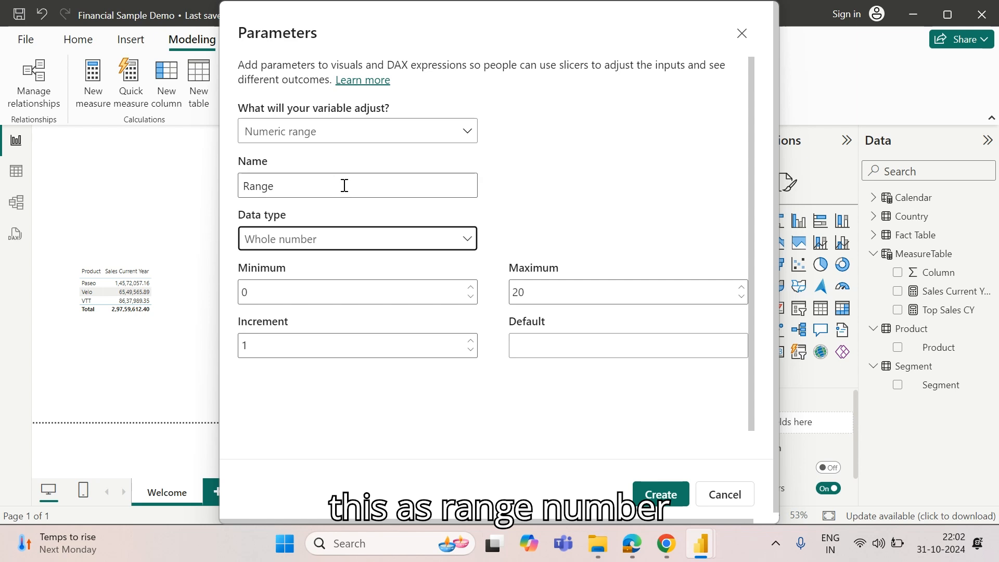
Set the Range parameter's minimum to 1, maximum to 6 and default to 3, and create it.
key(Tab)
text(1)
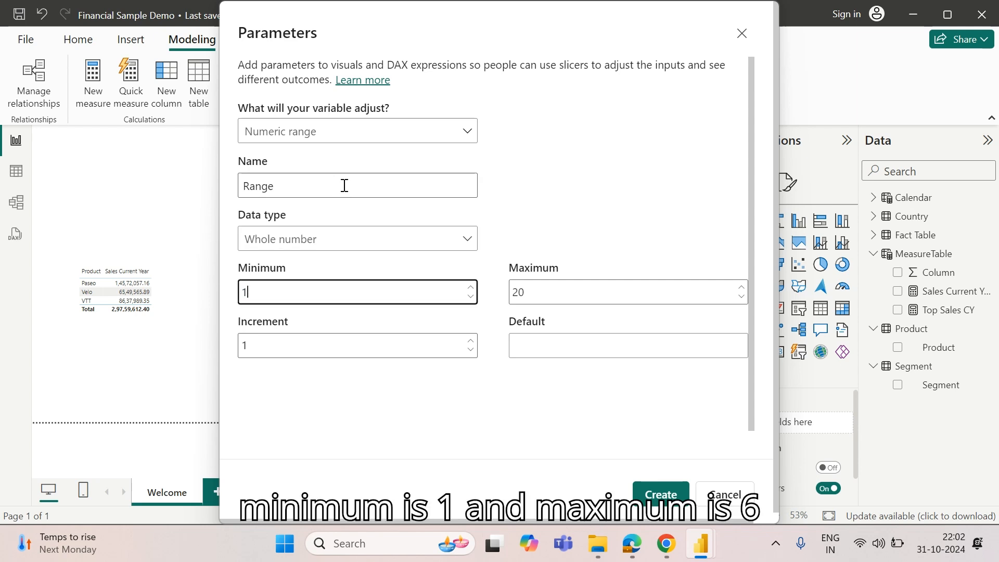
key(Tab)
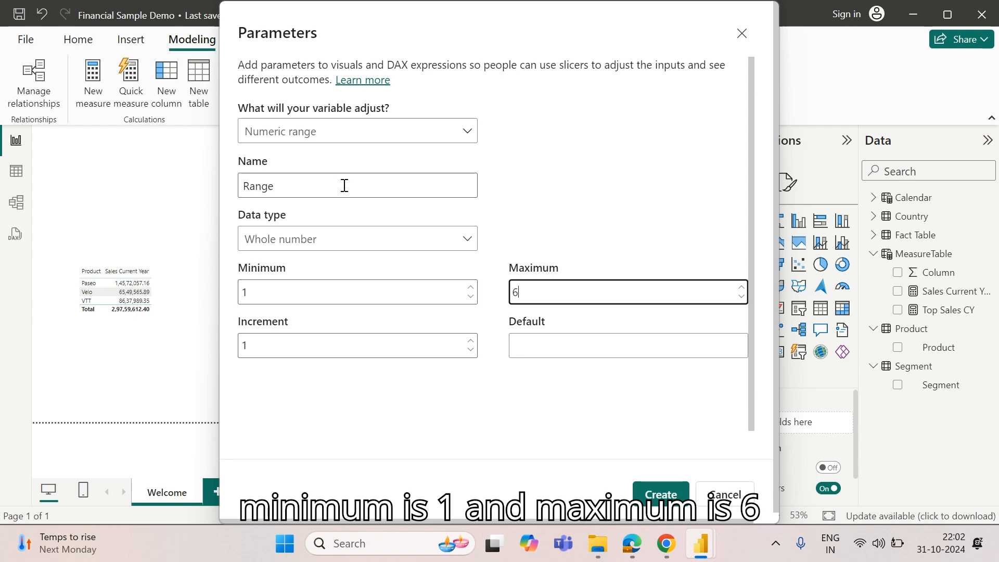
key(Tab)
key(Tab)
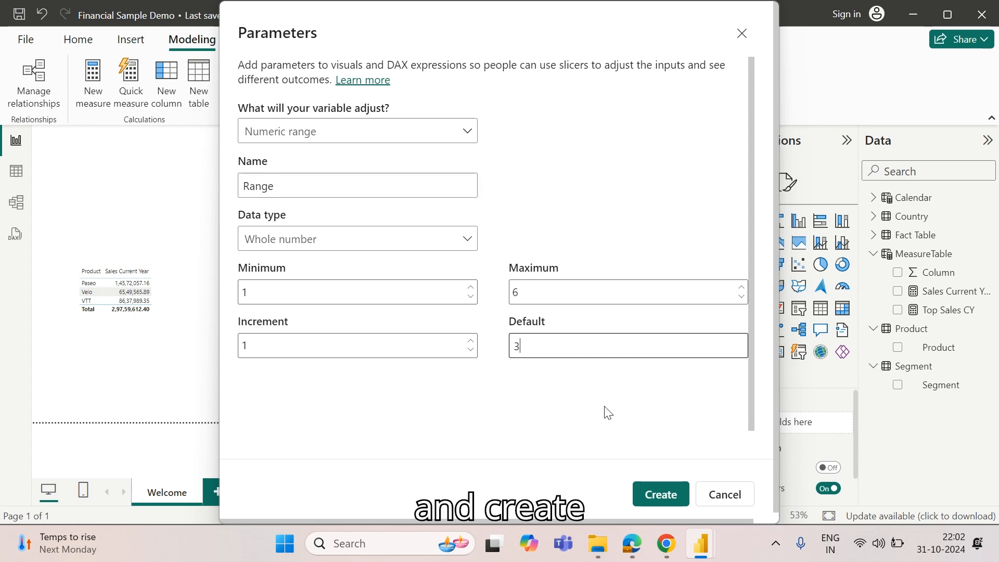
click(659, 493)
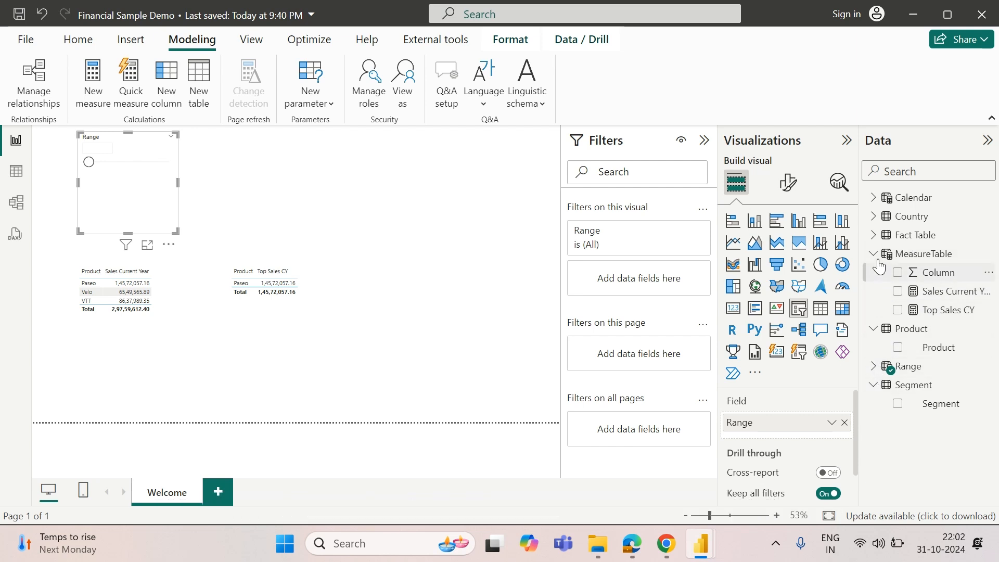
Expand the Range table's fields and set the Range slicer on the page to 4.
click(874, 366)
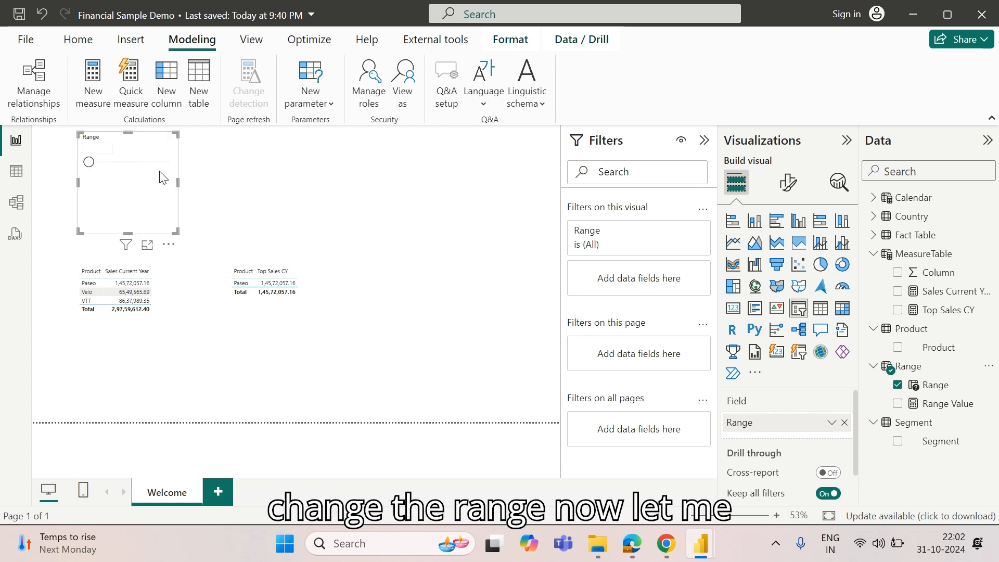
click(99, 149)
text(4)
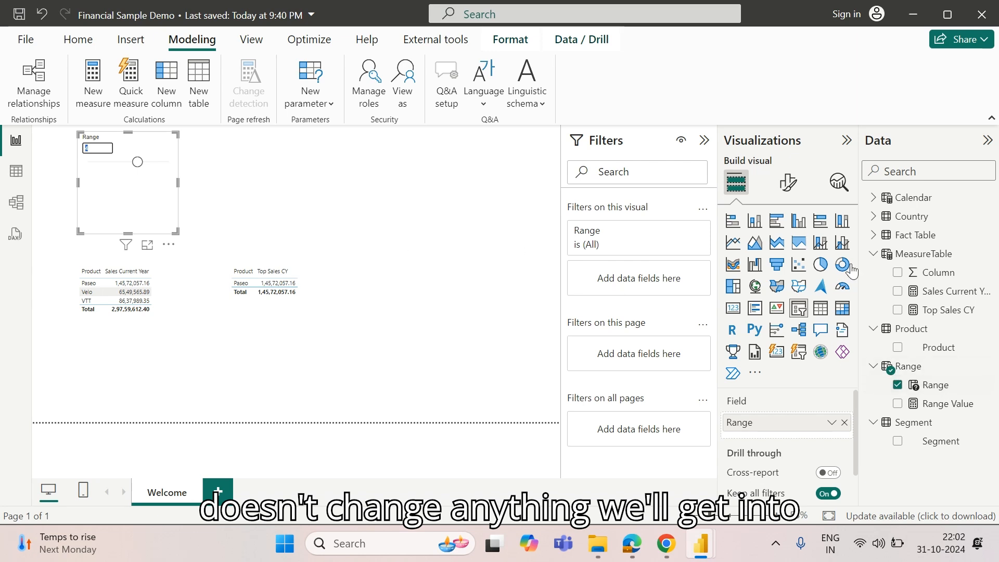
Replace the fixed TOPN count in the Top Sales CY formula with Range[Range Value] and commit the measure.
click(950, 310)
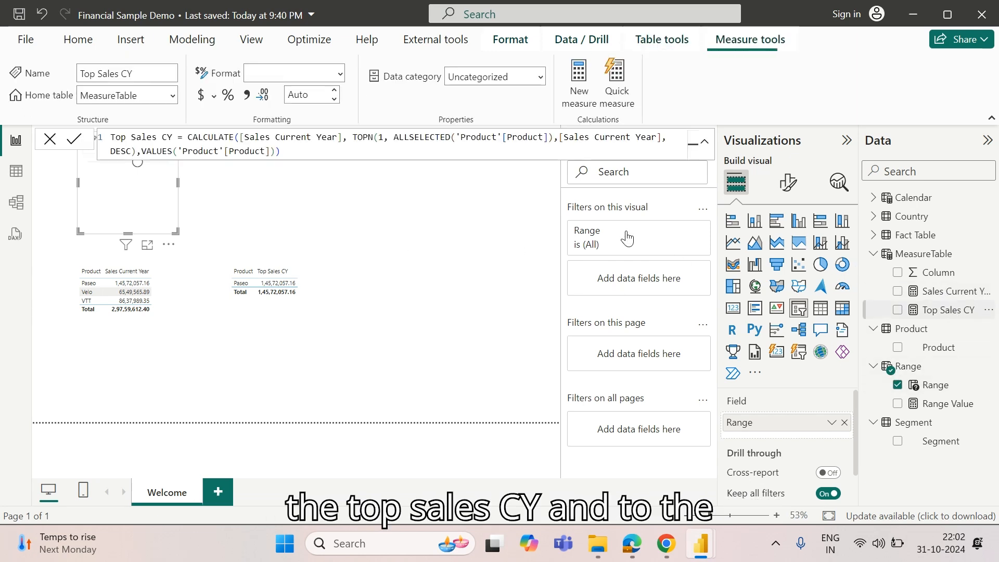
click(387, 137)
key(BackSpace)
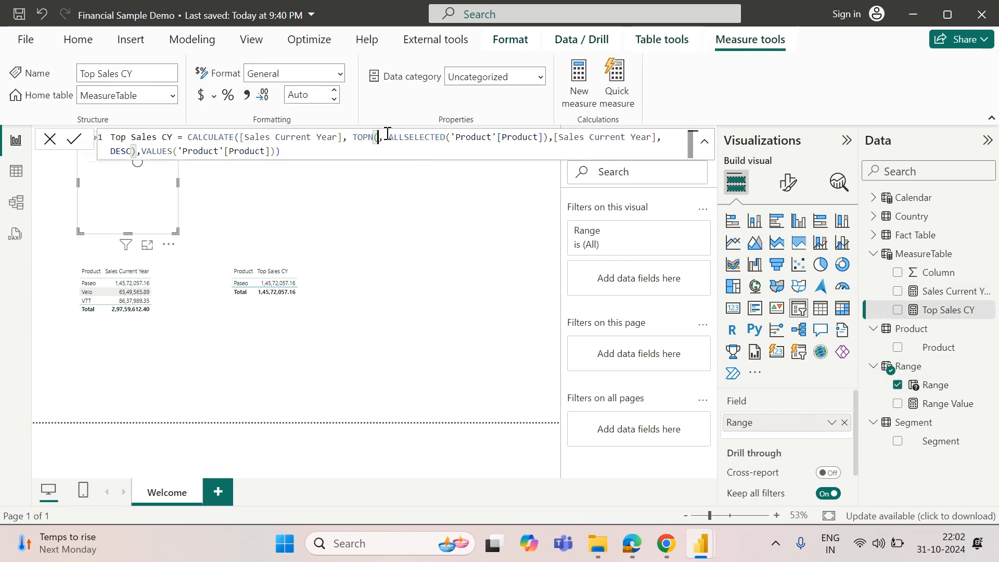
text(Range[Range Value])
key(Down)
key(Tab)
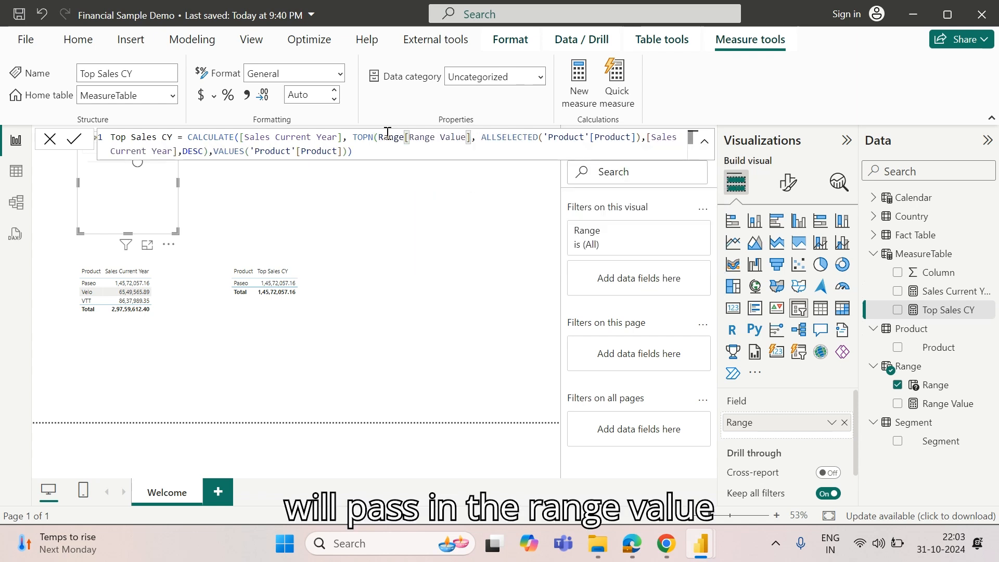
click(74, 144)
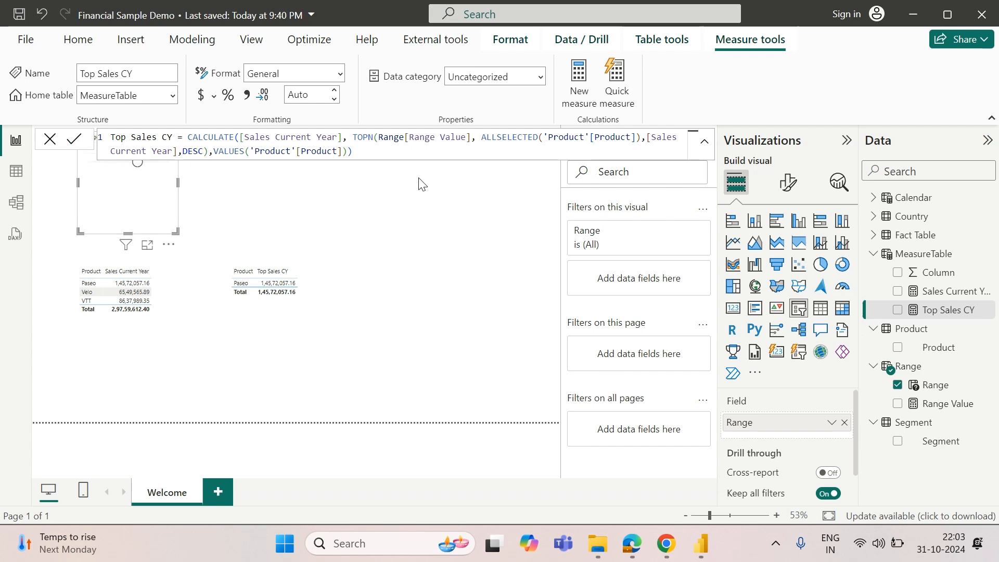
click(394, 150)
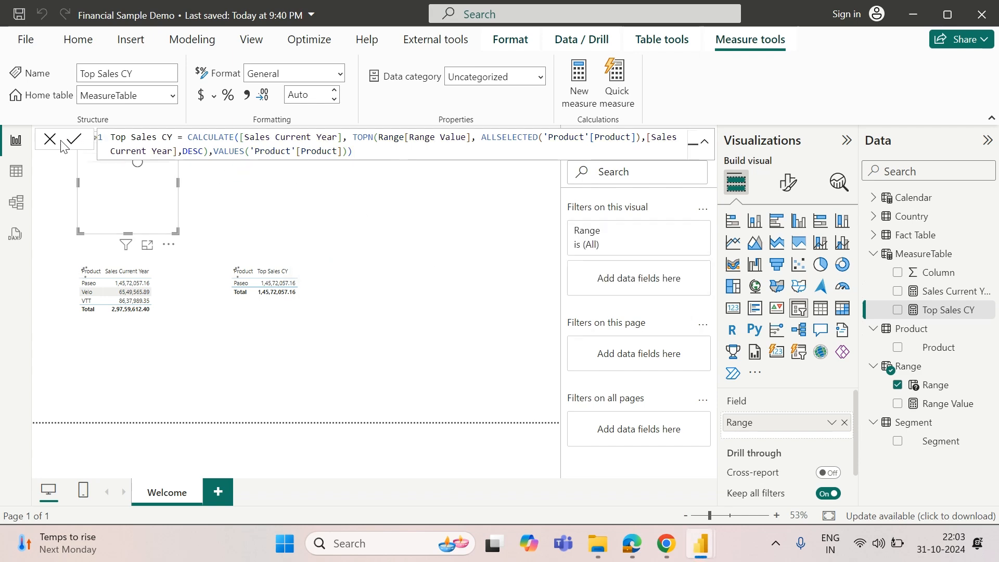
key(Return)
click(219, 168)
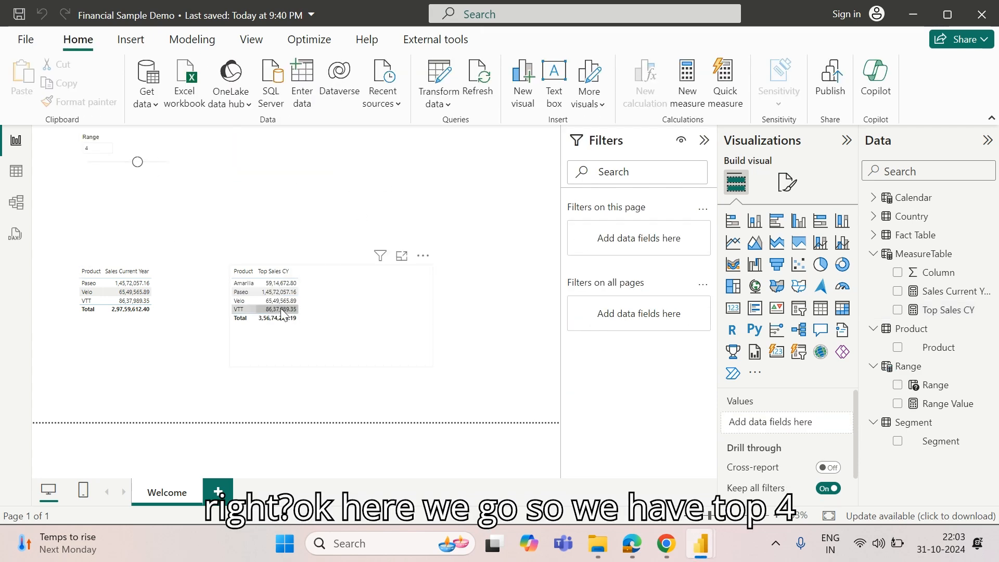
Test the Range slicer with the values 5 and 1, and leave it set to 3.
text(5)
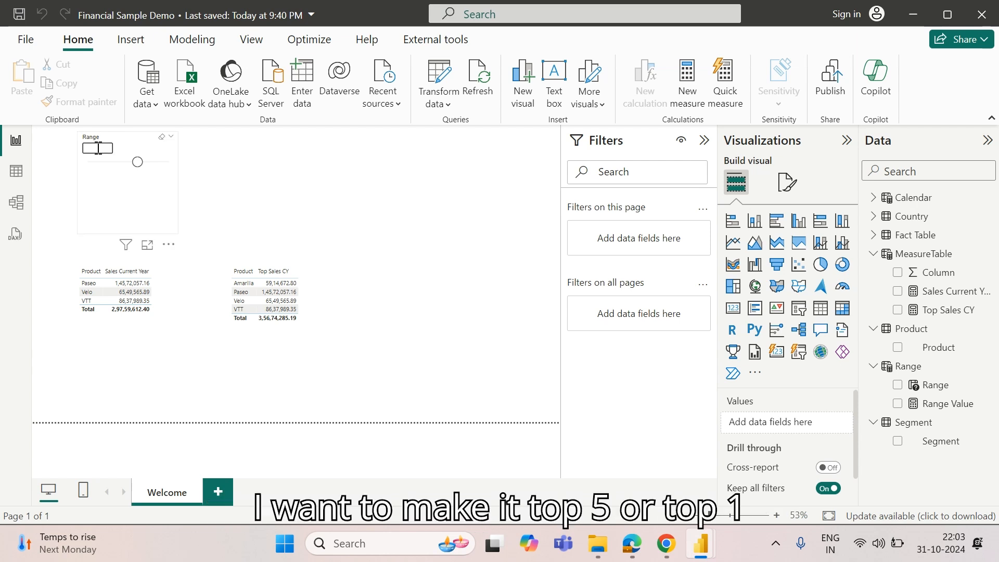
key(Return)
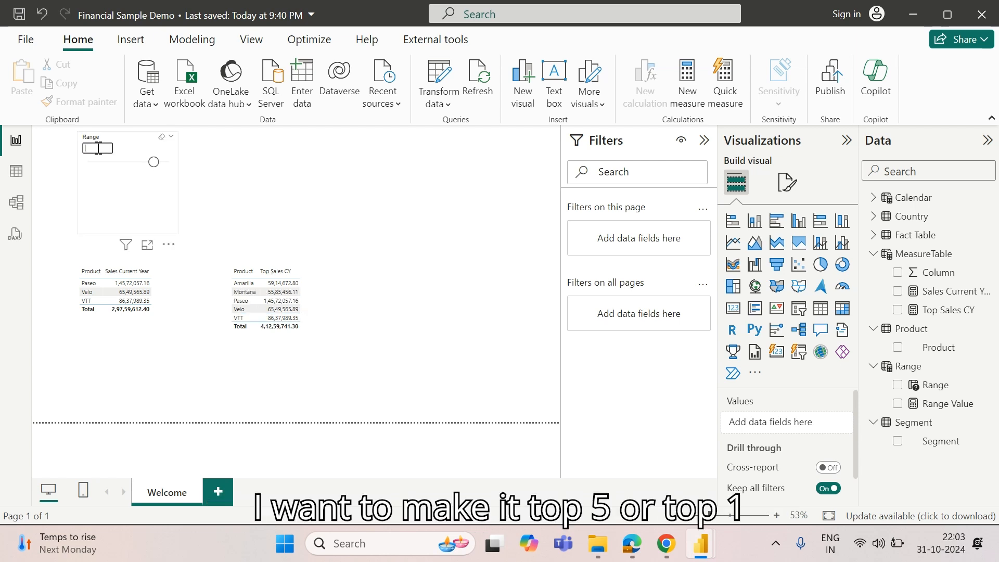
text(1)
key(Return)
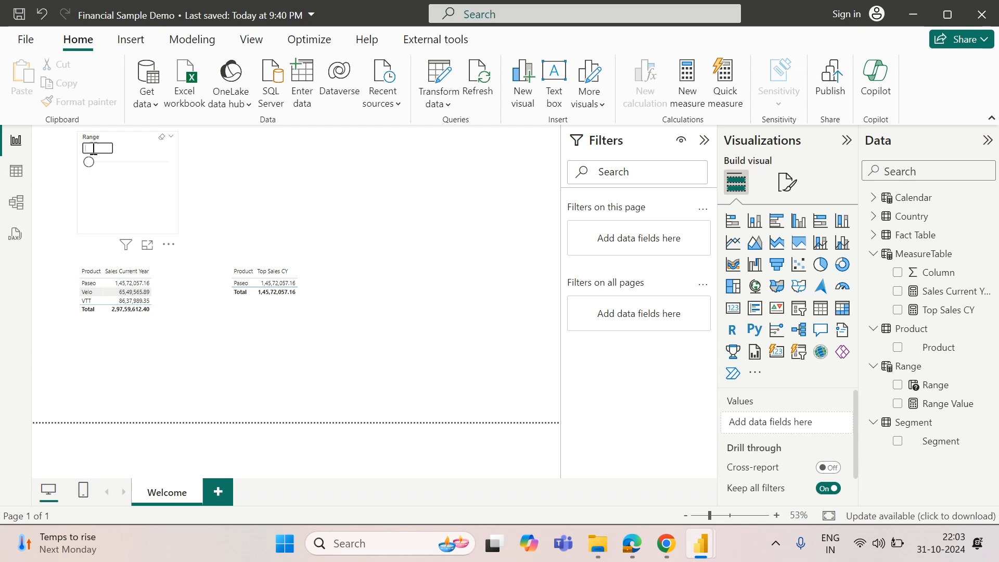
text(3)
key(Return)
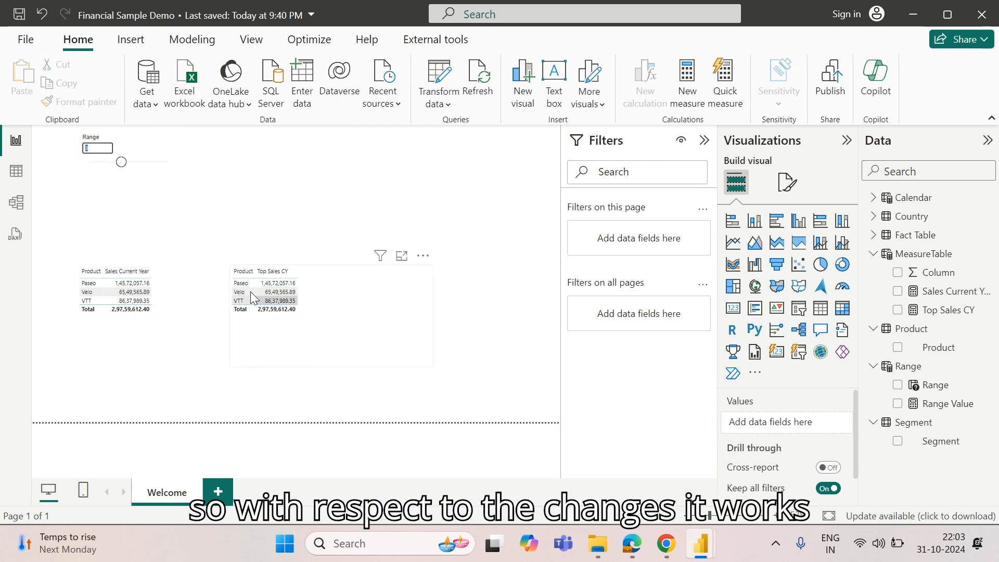
Select the Top Sales CY table visual and start a new measure named Sales Last Year in MeasureTable.
click(362, 308)
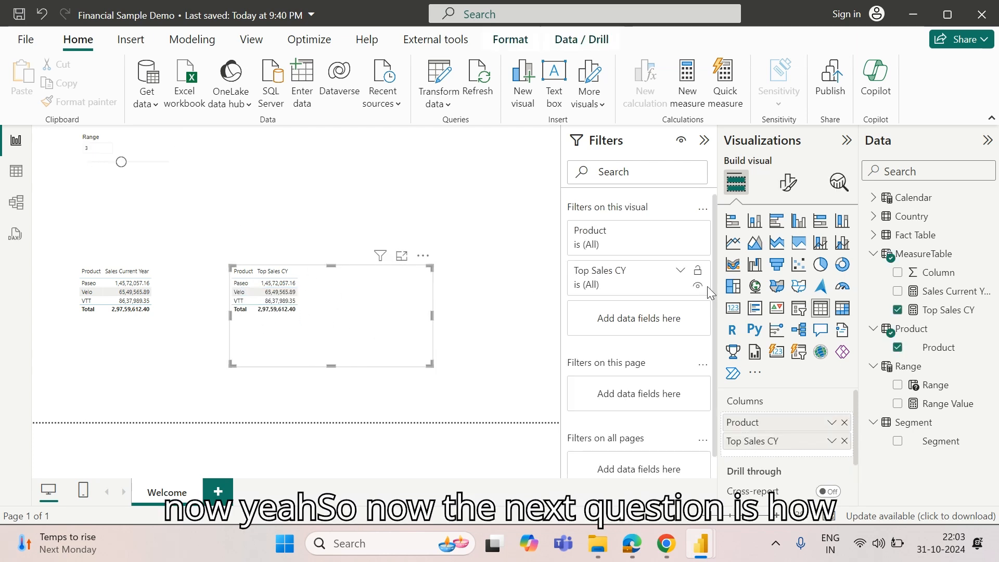
click(987, 257)
click(944, 283)
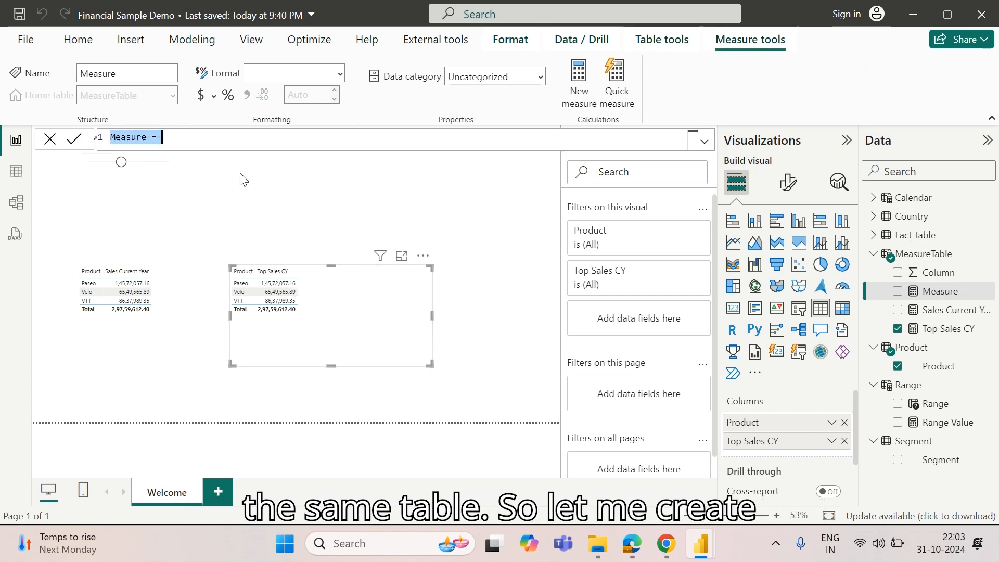
text(SALES)
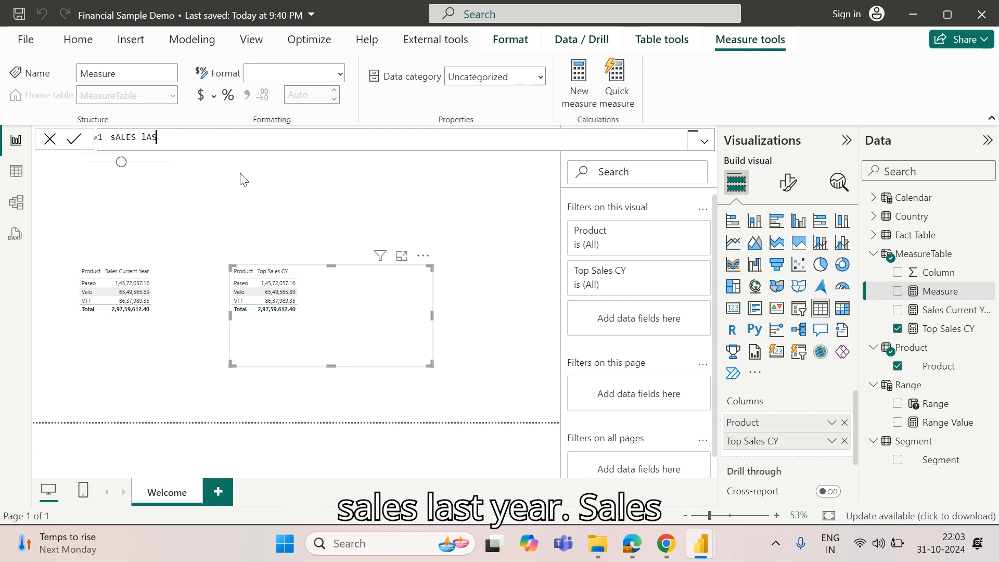
key(ctrl+a)
key(BackSpace)
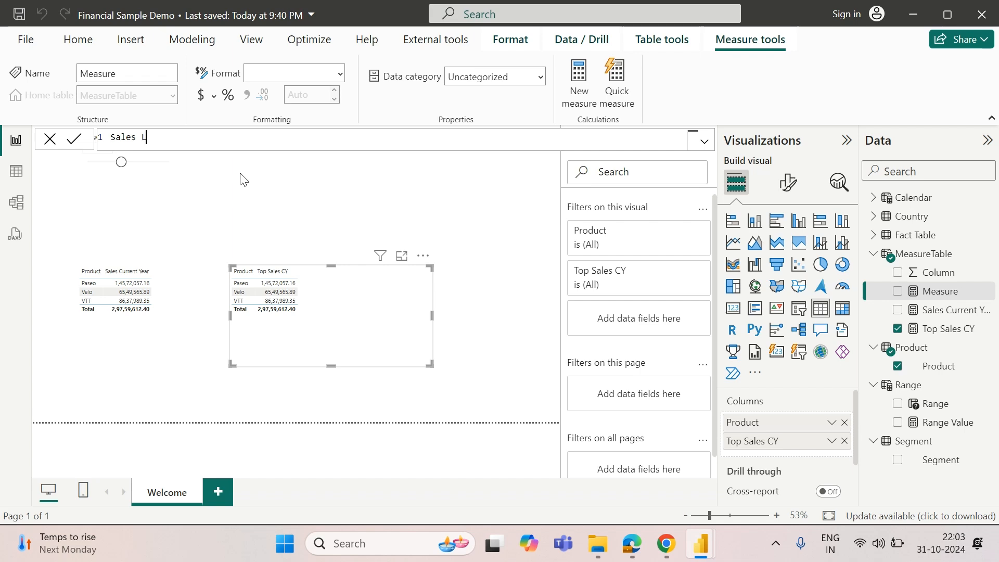
text(Sales Last Year)
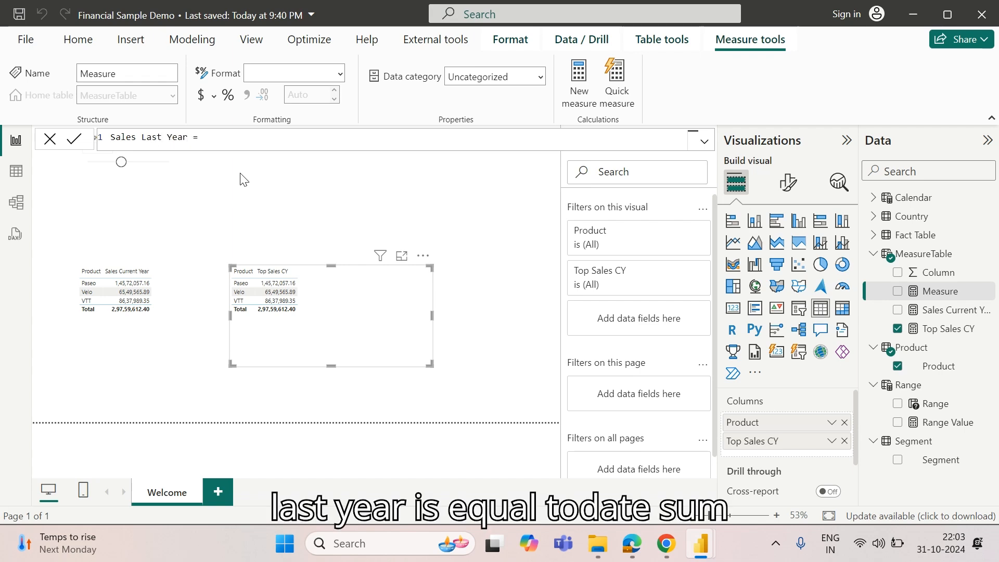
Begin the Sales Last Year formula with CALCULATE(SUM('Fact Table'[ Sales]) as the expression.
text( = CAL)
key(Tab)
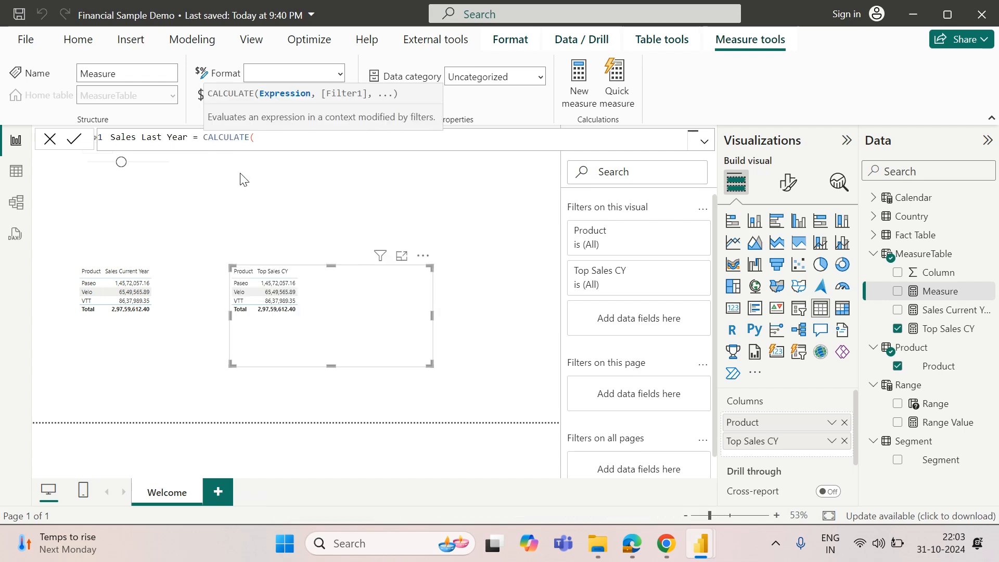
text(SUM)
key(Tab)
text(Sal)
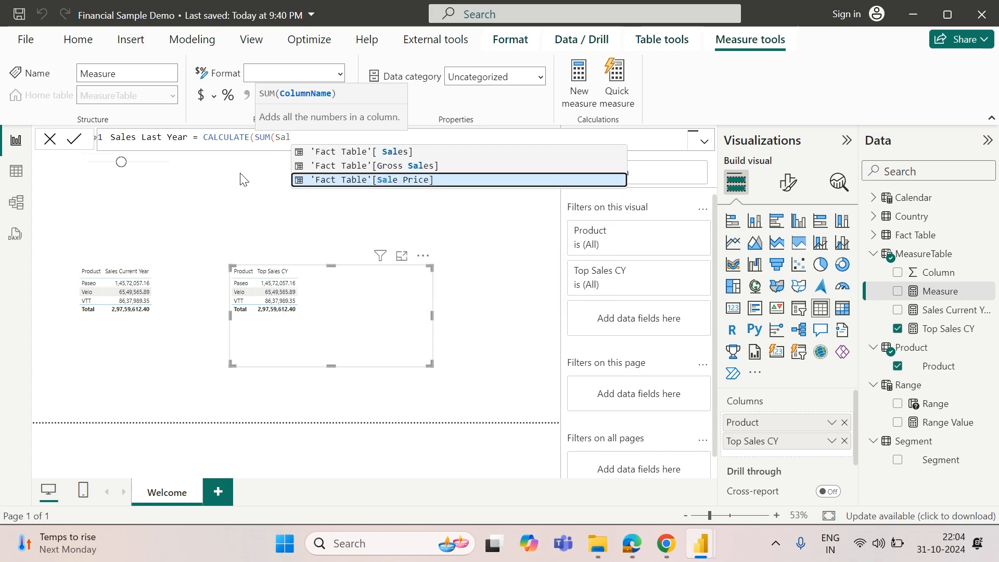
key(Up)
key(Up)
key(Tab)
text(), )
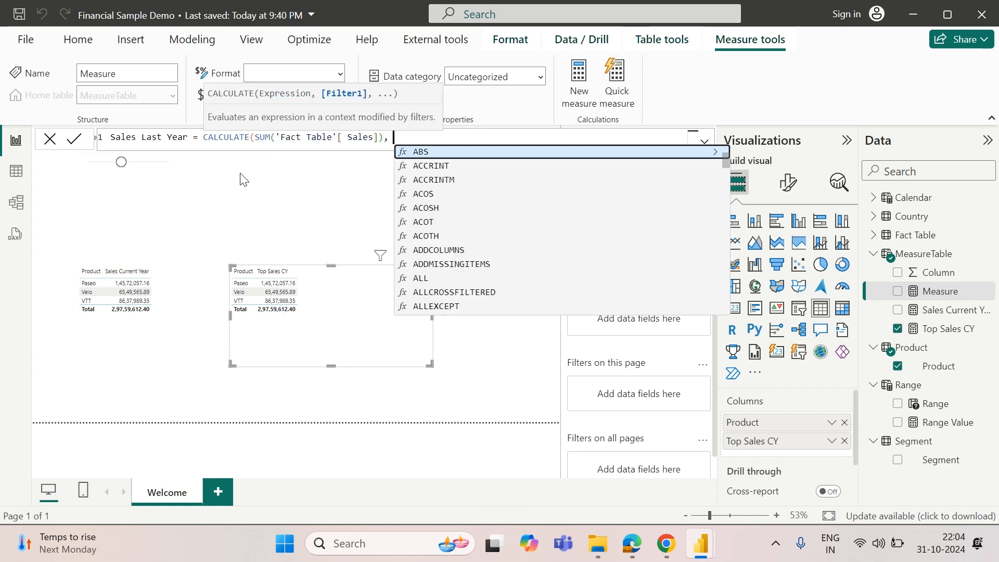
Finish the measure with the filter SAMEPERIODLASTYEAR('Calendar'[Date]) and add Sales Last Year to the second table after Top Sales CY.
text(same)
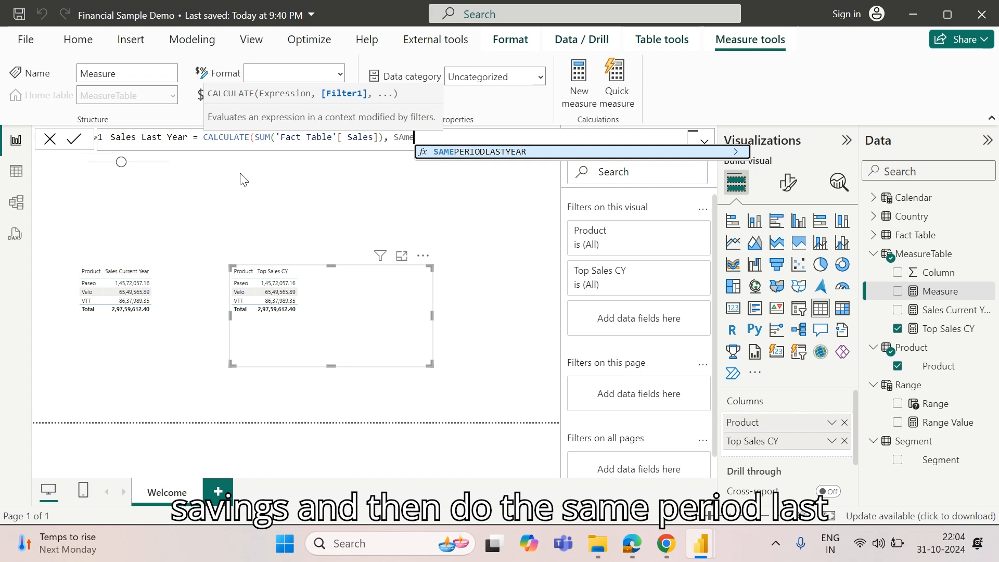
key(Tab)
text(Date)
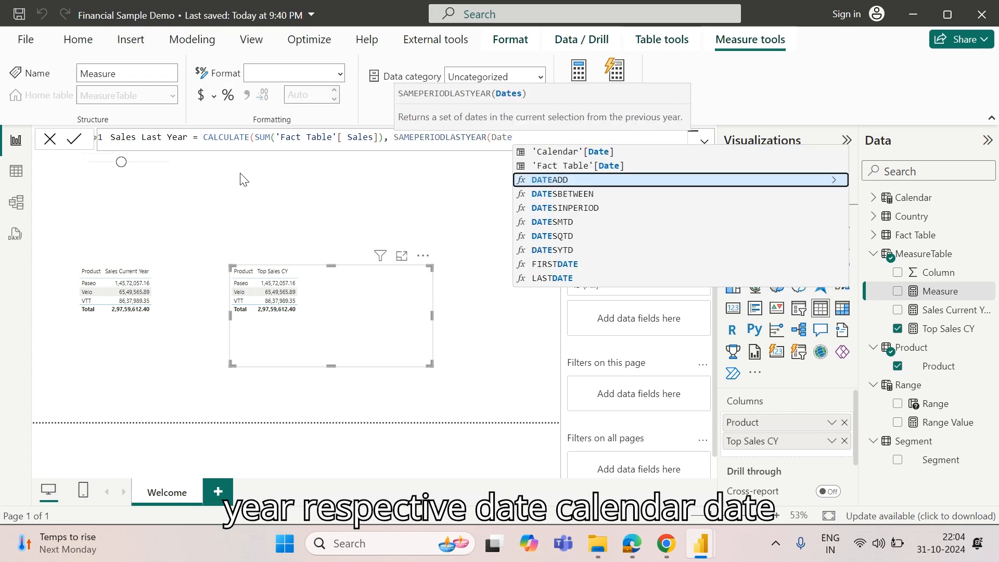
key(Tab)
text()))
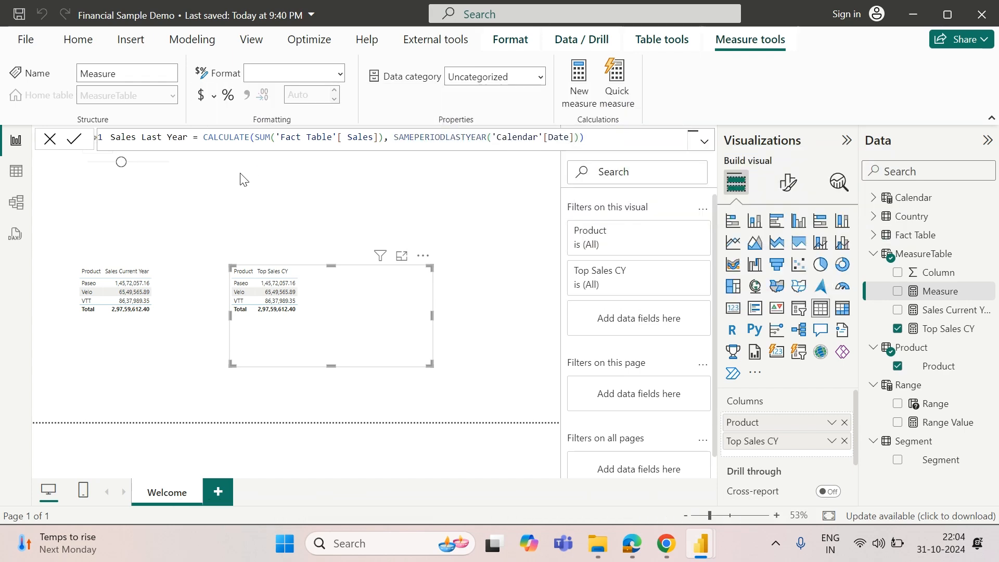
key(Return)
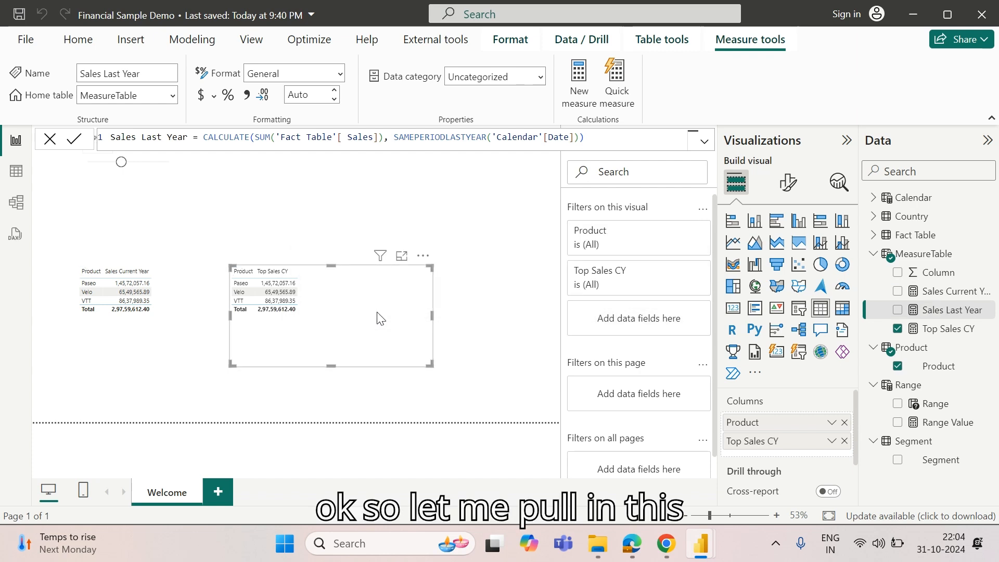
drag(953, 310, 796, 453)
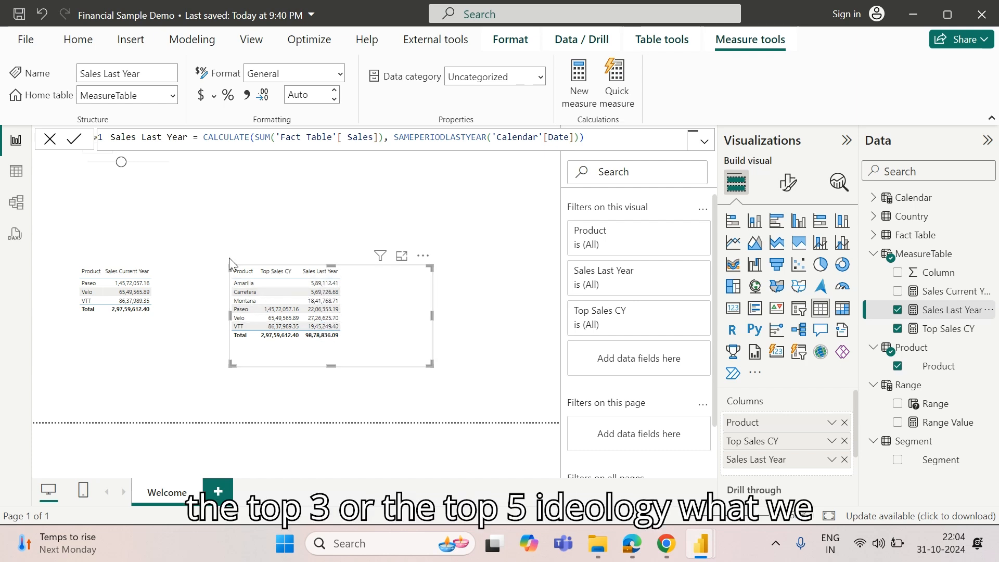
Reduce the Range slicer's height and reposition it just above the first table.
drag(130, 193, 167, 207)
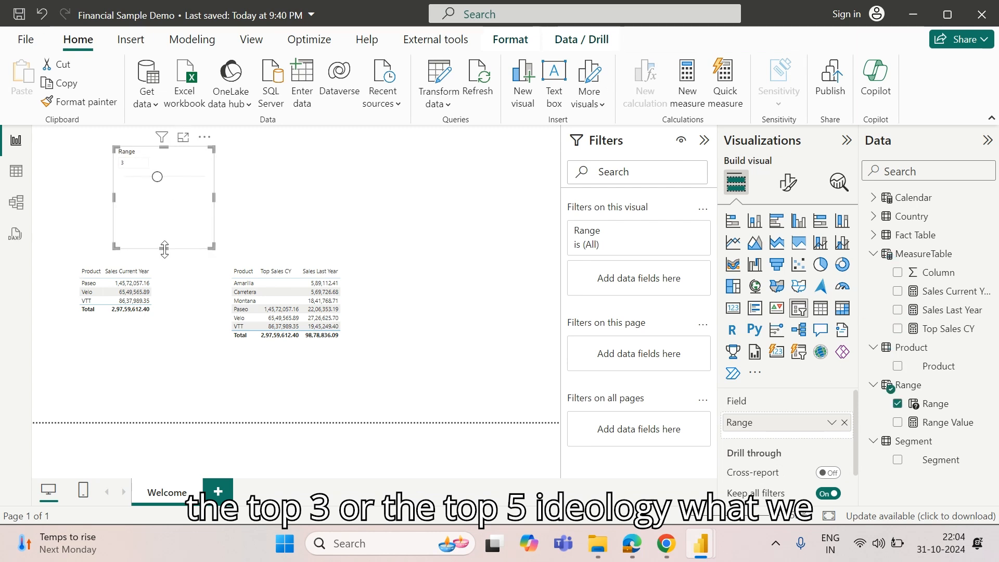
drag(164, 249, 164, 207)
drag(185, 161, 187, 179)
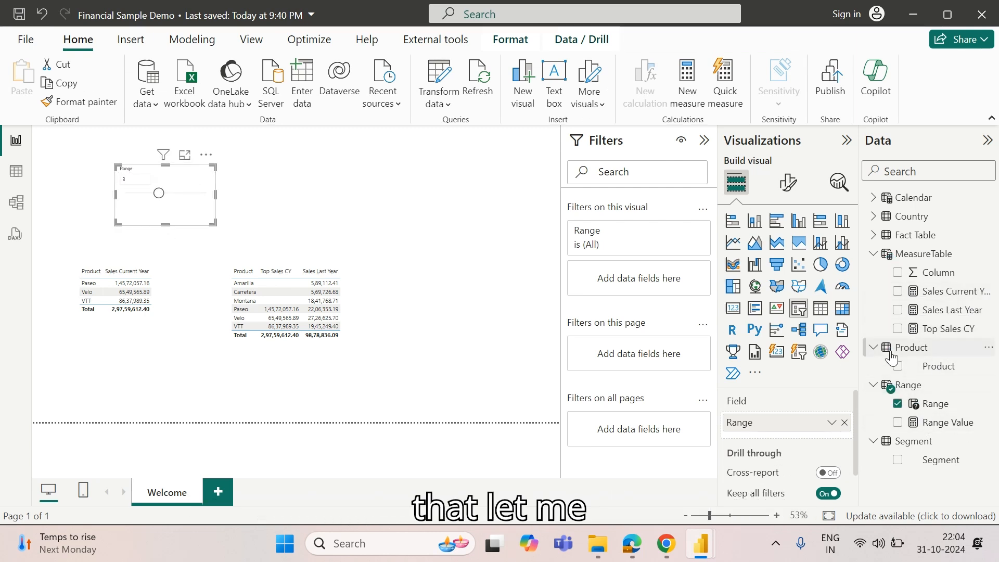
Remove Sales Last Year from the second table's columns.
click(387, 312)
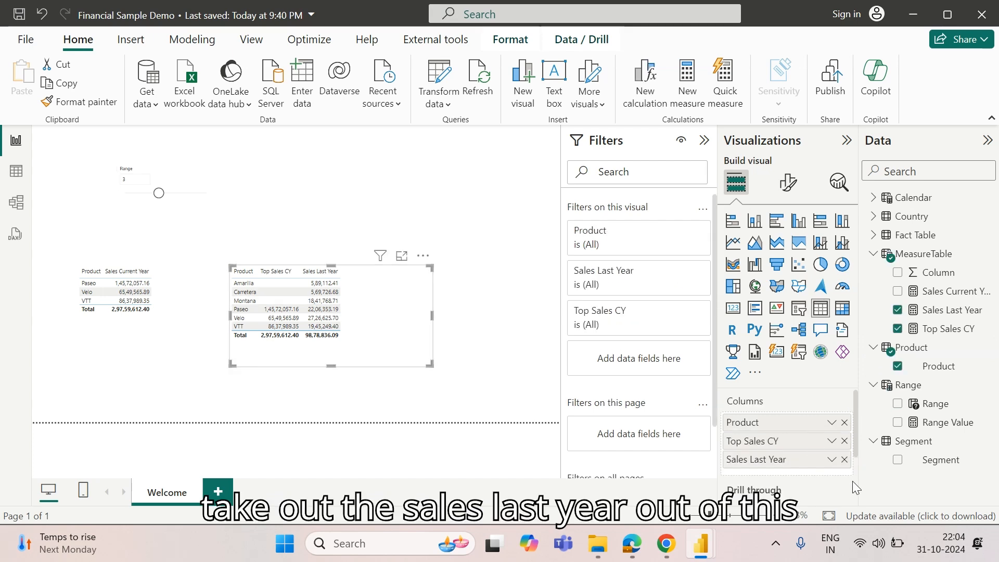
click(844, 460)
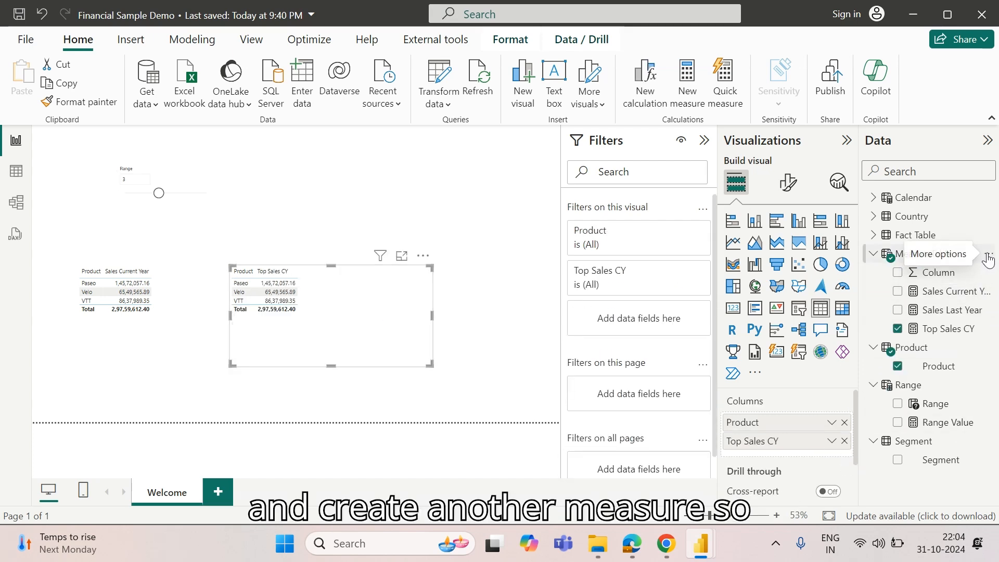
click(988, 258)
click(895, 281)
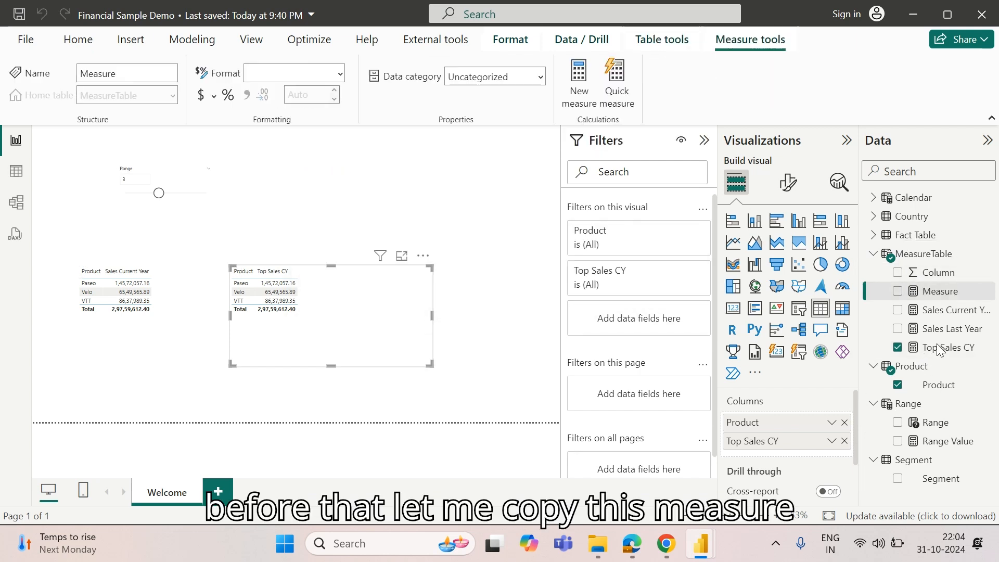
click(445, 234)
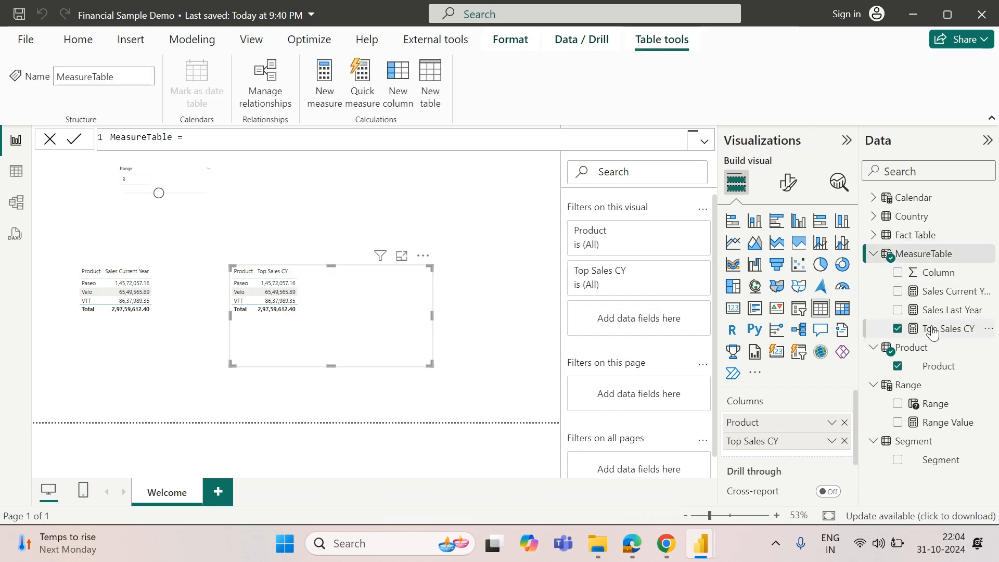
Copy the Top Sales CY formula into a new measure in MeasureTable and rename it Top Sales PY.
click(933, 333)
triple_click(395, 148)
key(ctrl+c)
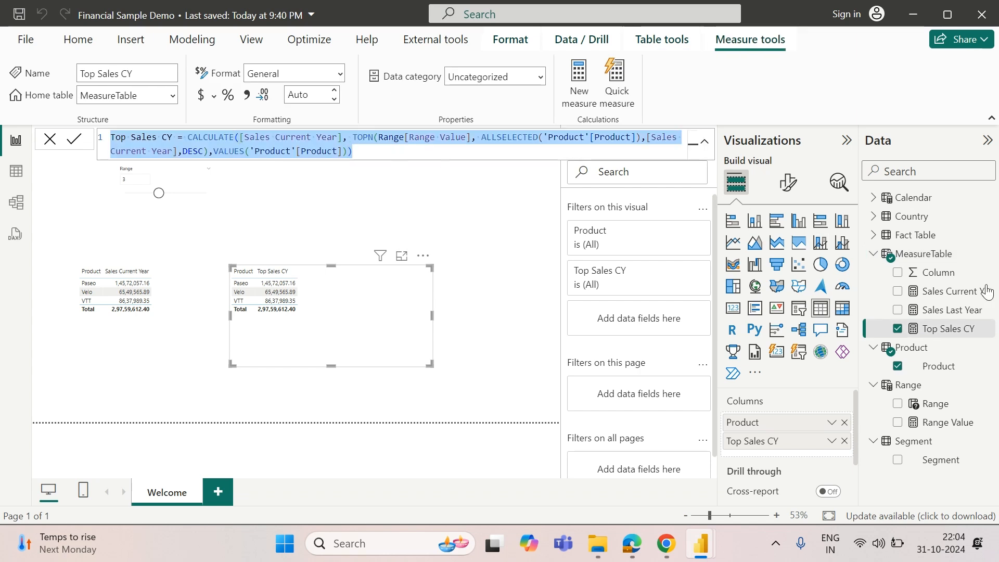
click(984, 254)
click(956, 286)
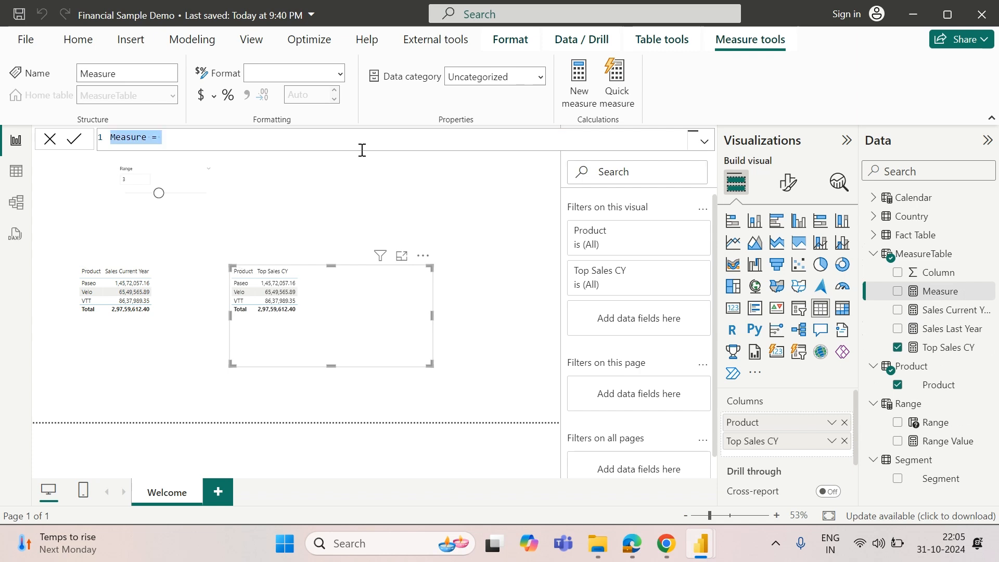
key(ctrl+v)
double_click(166, 137)
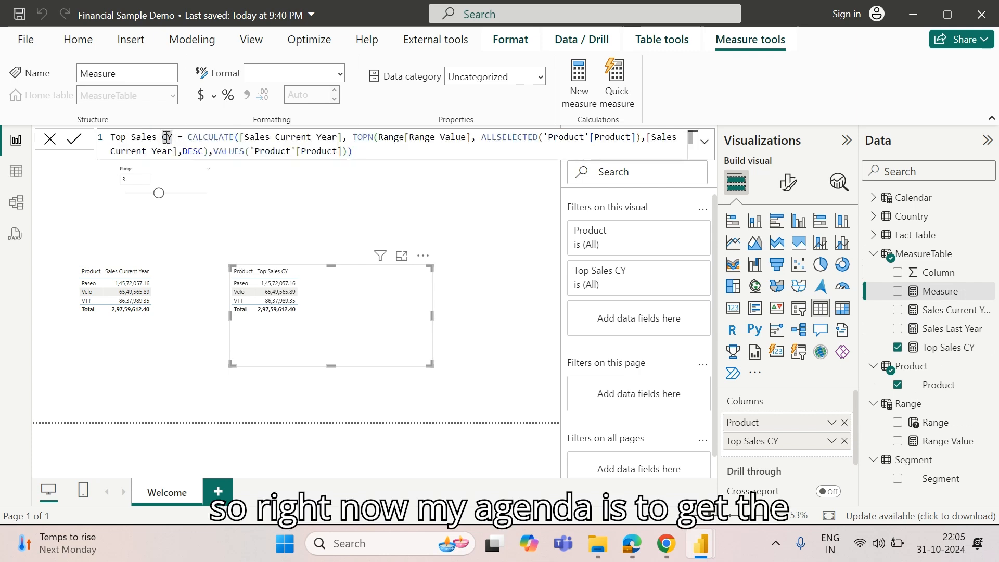
text(PY)
Replace the CALCULATE expression in the Top Sales PY formula with [Sales Last Year].
key(ctrl+Right)
key(ctrl+Right)
key(ctrl+Right)
key(ctrl+Right)
key(ctrl+Right)
key(ctrl+Right)
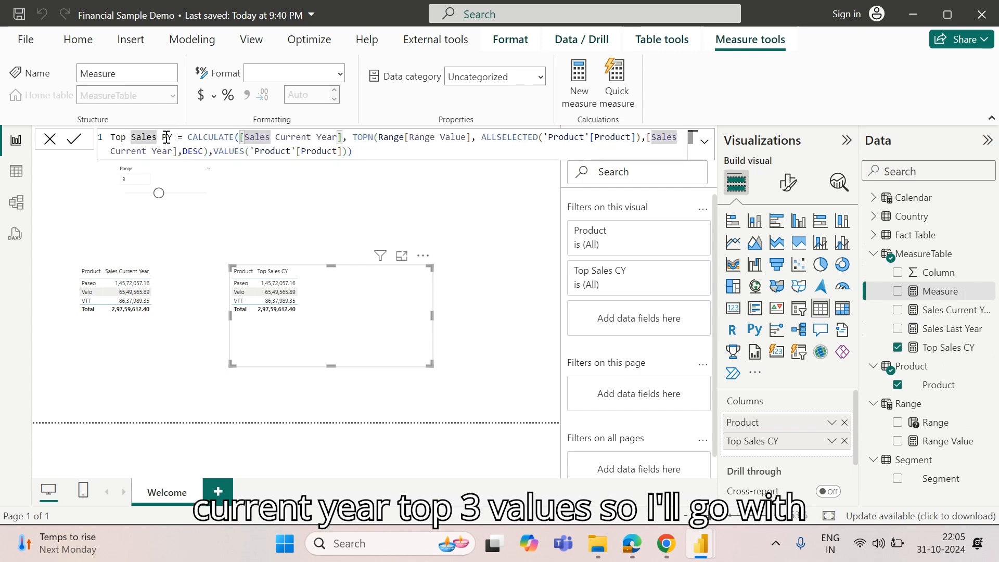
key(ctrl+shift+Left)
key(ctrl+shift+Left)
key(ctrl+shift+Left)
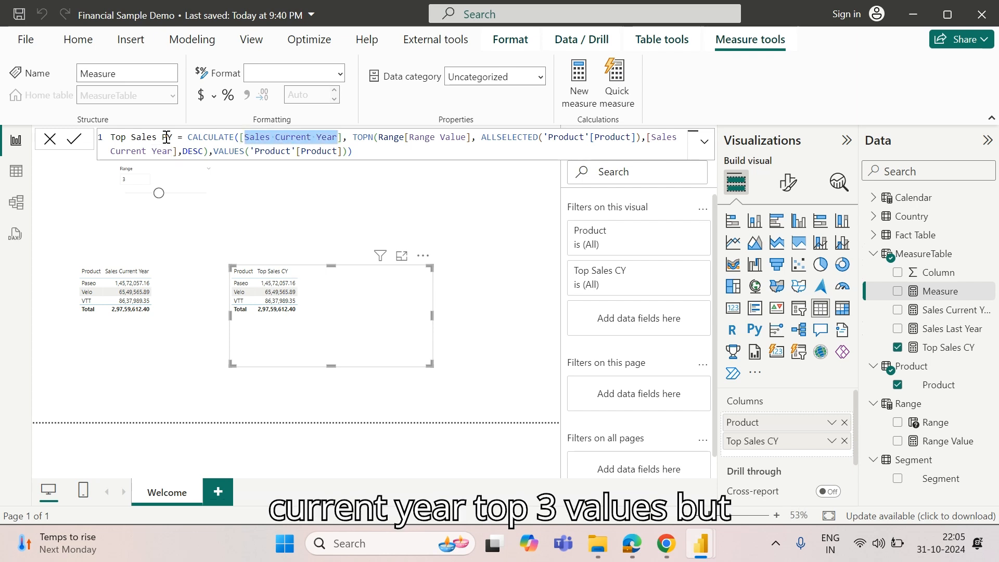
key(BackSpace)
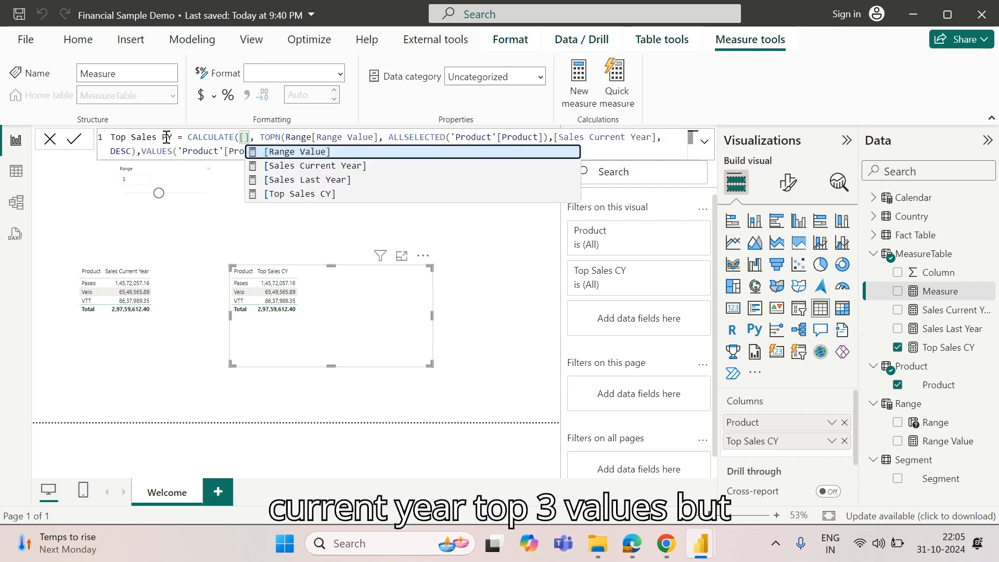
key(Down)
key(Down)
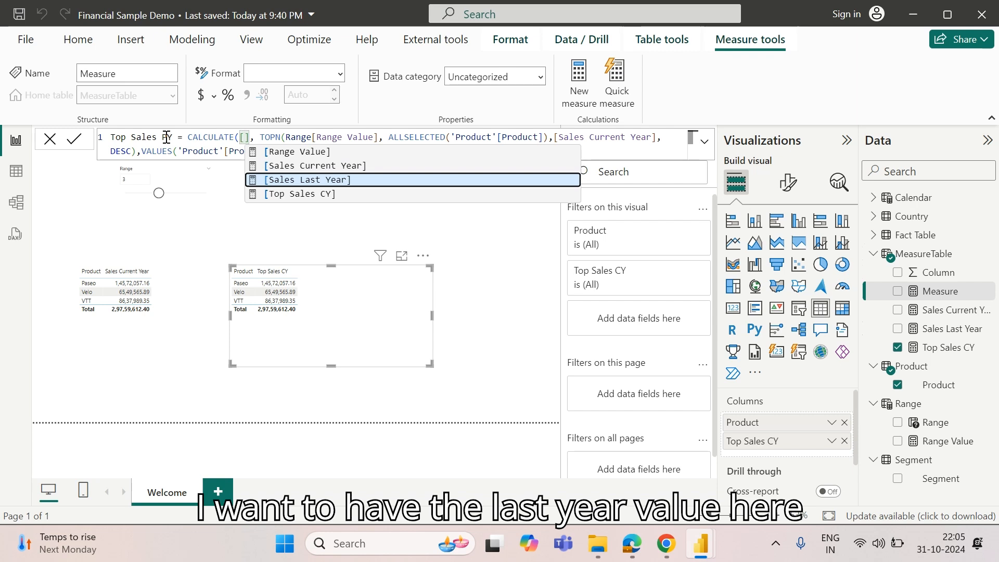
key(Tab)
Commit the Top Sales PY measure with the rest of its formula as copied and add it to the second table after Top Sales CY.
key(ctrl+Right)
key(ctrl+Right)
key(ctrl+Right)
key(ctrl+Right)
key(ctrl+Right)
key(ctrl+Right)
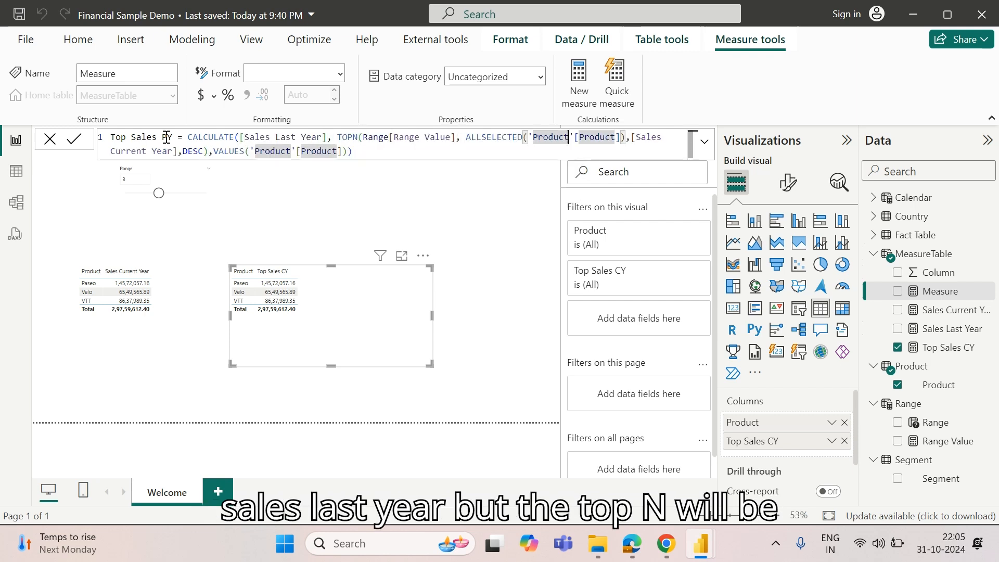
key(ctrl+Right)
key(ctrl+Right)
key(ctrl+Right)
key(ctrl+Right)
key(ctrl+Right)
key(ctrl+Right)
key(ctrl+Right)
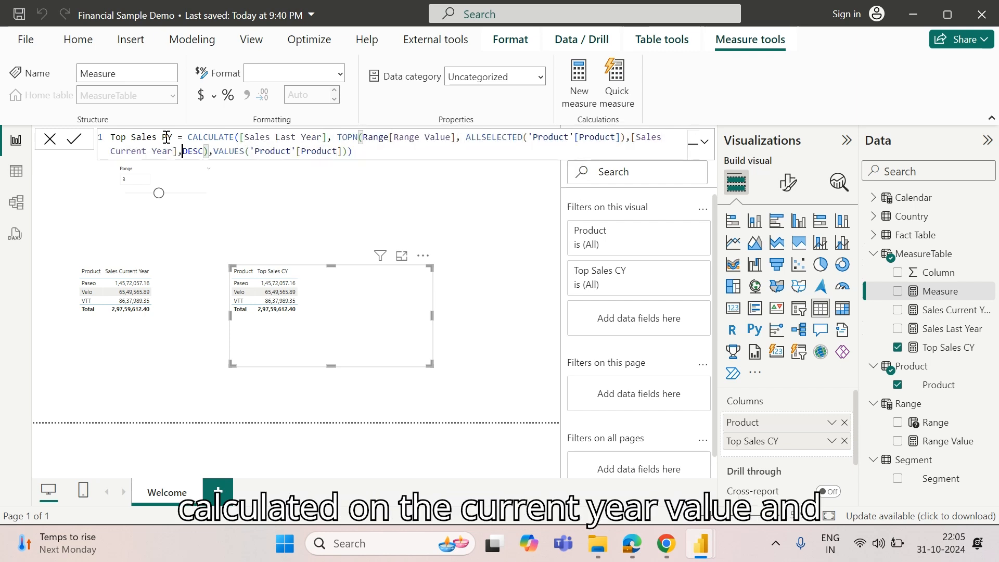
key(ctrl+Right)
key(ctrl+Right)
key(ctrl+Right)
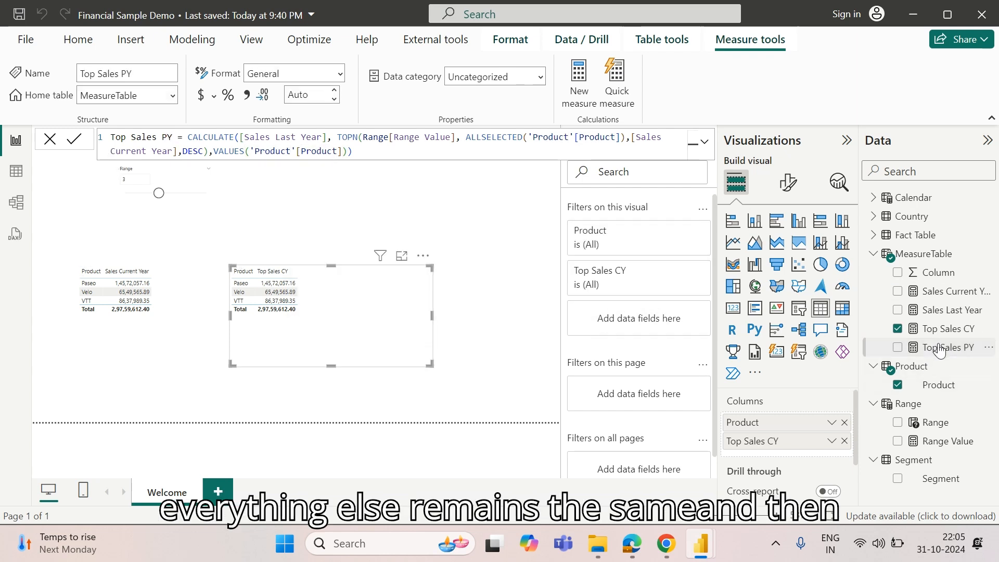
drag(940, 351, 780, 458)
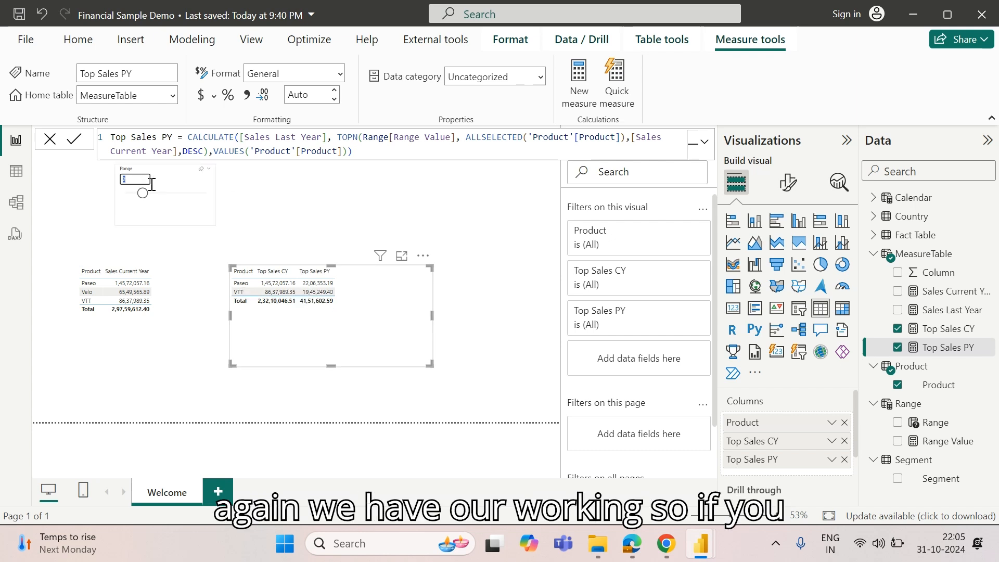
Set the Range slicer to 6 and sort the second table by Top Sales CY in descending order.
text(6)
key(Return)
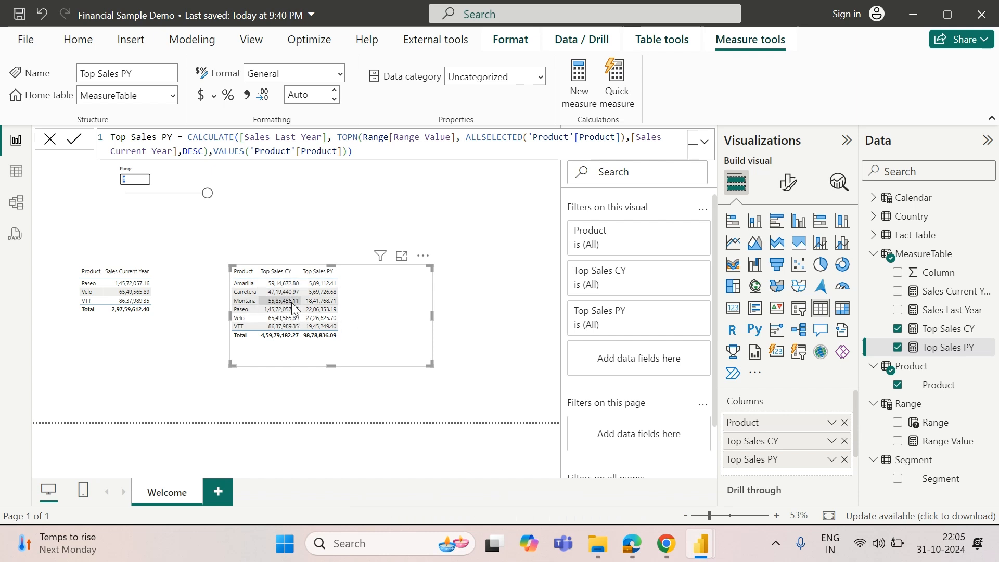
click(277, 272)
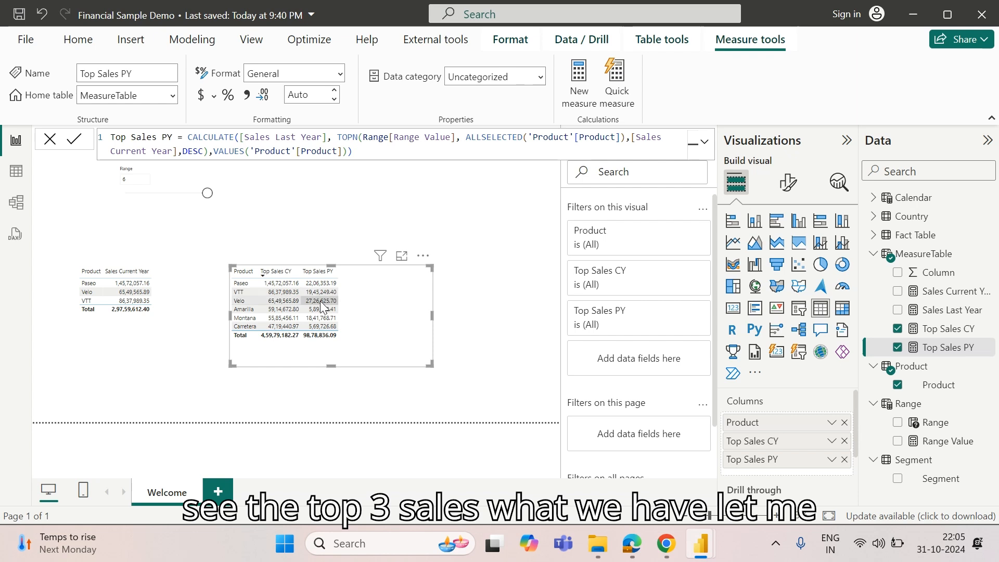
Set the Range slicer to 3 to limit the second table to the top three products.
click(134, 179)
text(3)
key(Return)
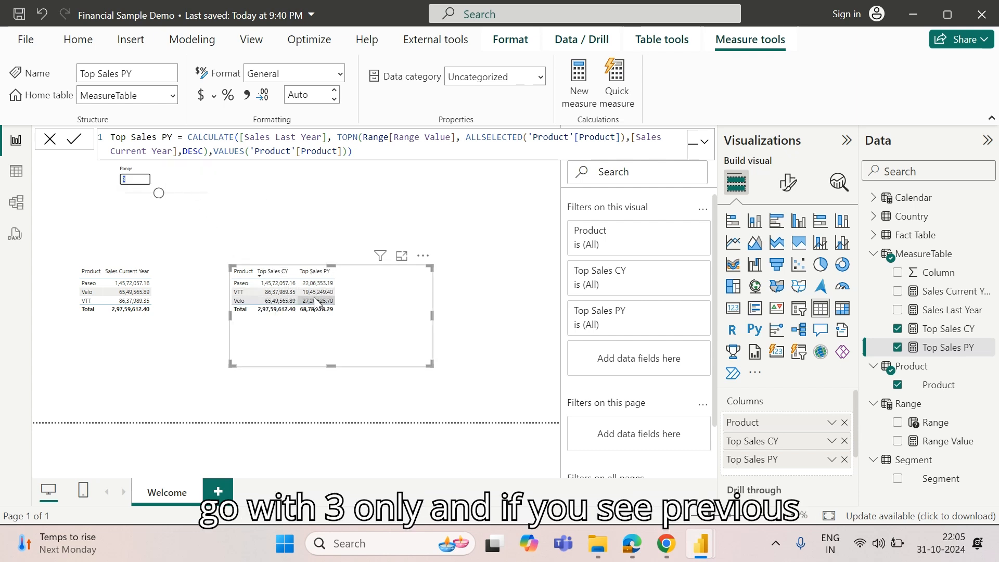